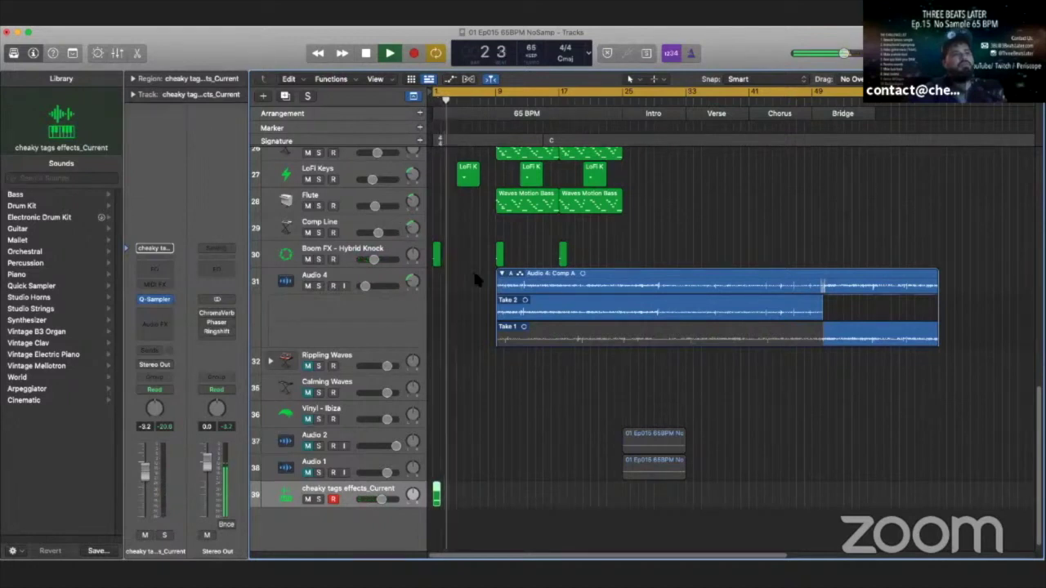
Look through the track list and zoom in on the 65 BPM section's drum, bass, keys and flute regions during playback.
scroll(473, 275, "up", 6)
scroll(476, 280, "up", 8)
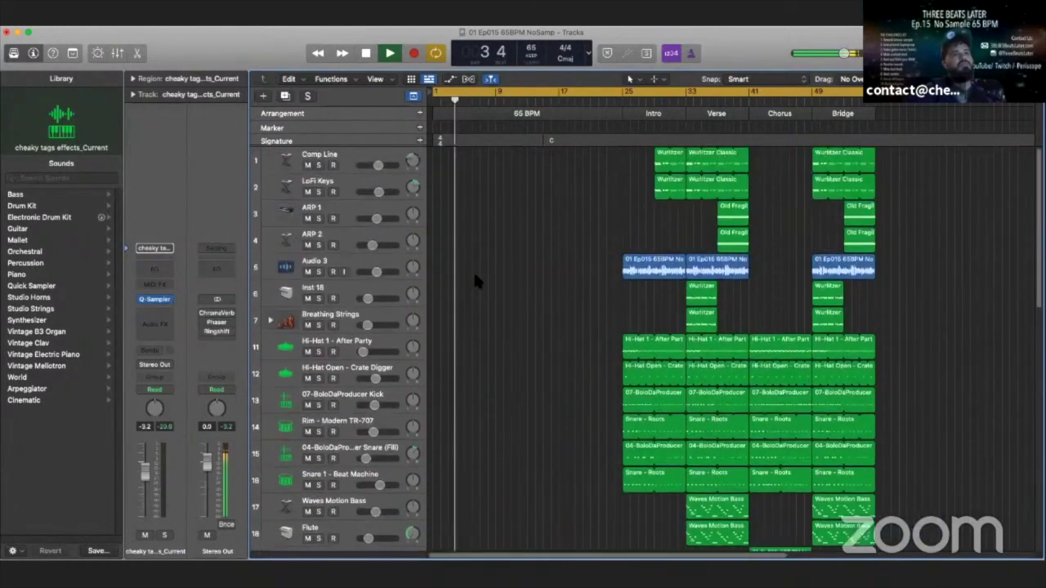
scroll(475, 275, "down", 5)
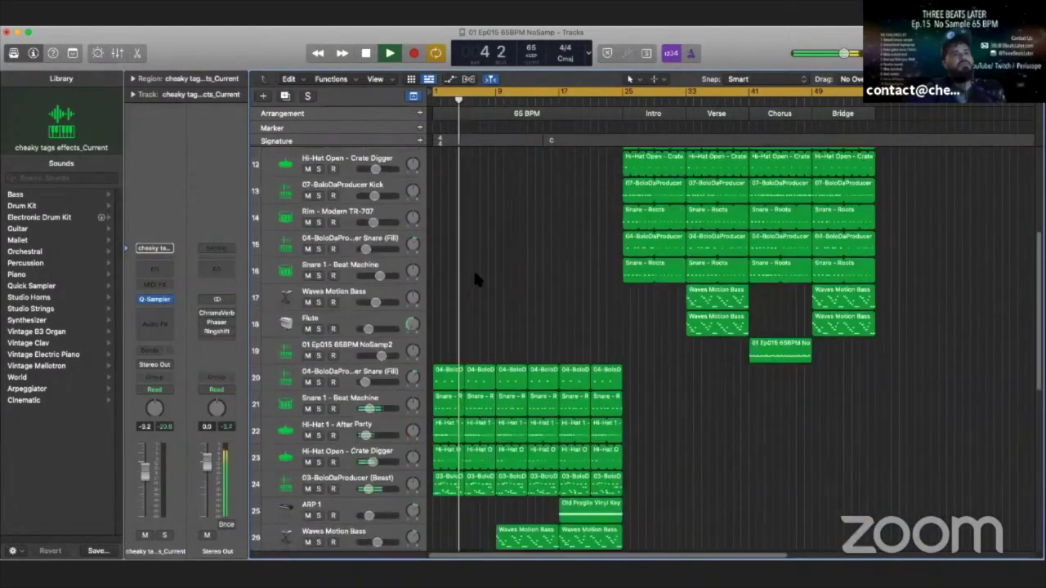
scroll(478, 277, "down", 3)
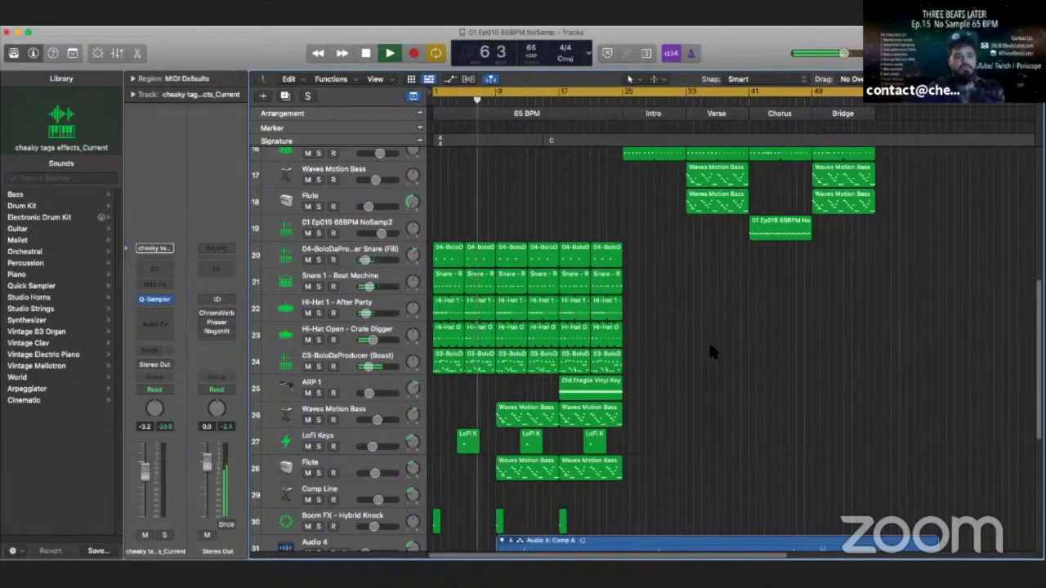
key("super+Right")
key("super+Right")
key("super+Right")
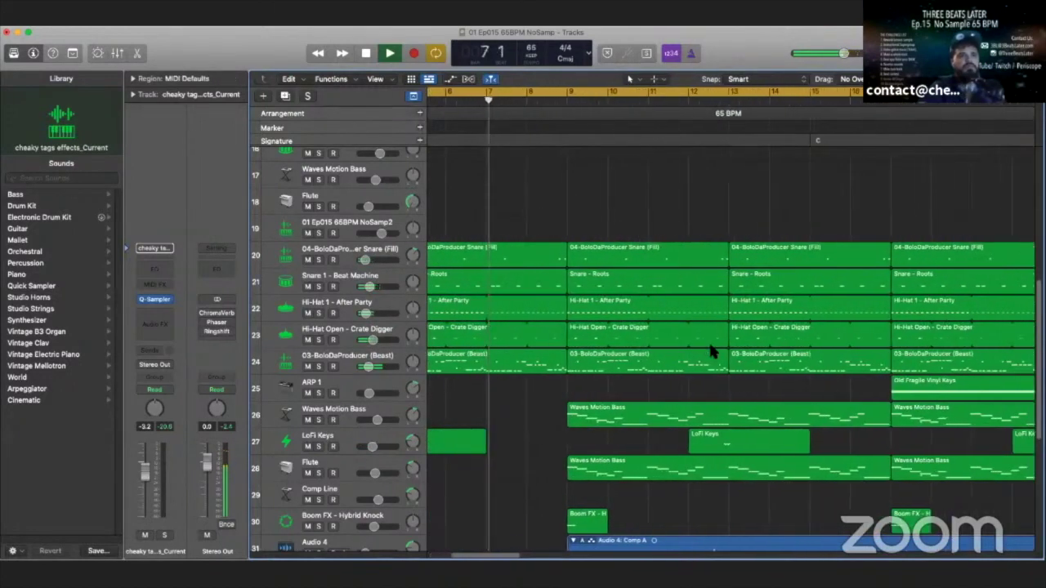
Lower the Audio 4 track's volume slightly while the 65 BPM section plays.
scroll(711, 351, "down", 3)
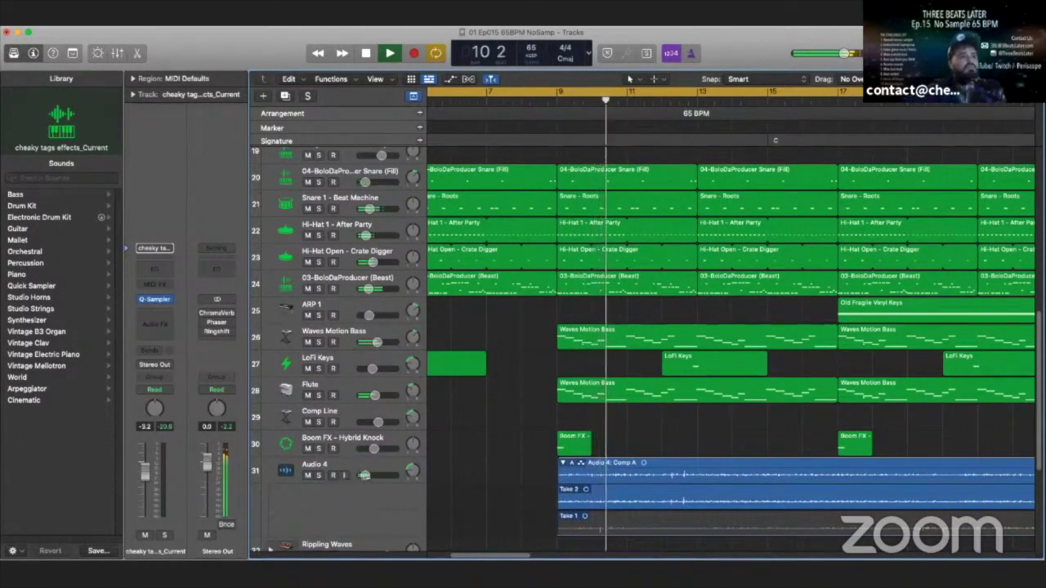
mouse_move(363, 475)
left_click_drag(364, 475, 362, 475)
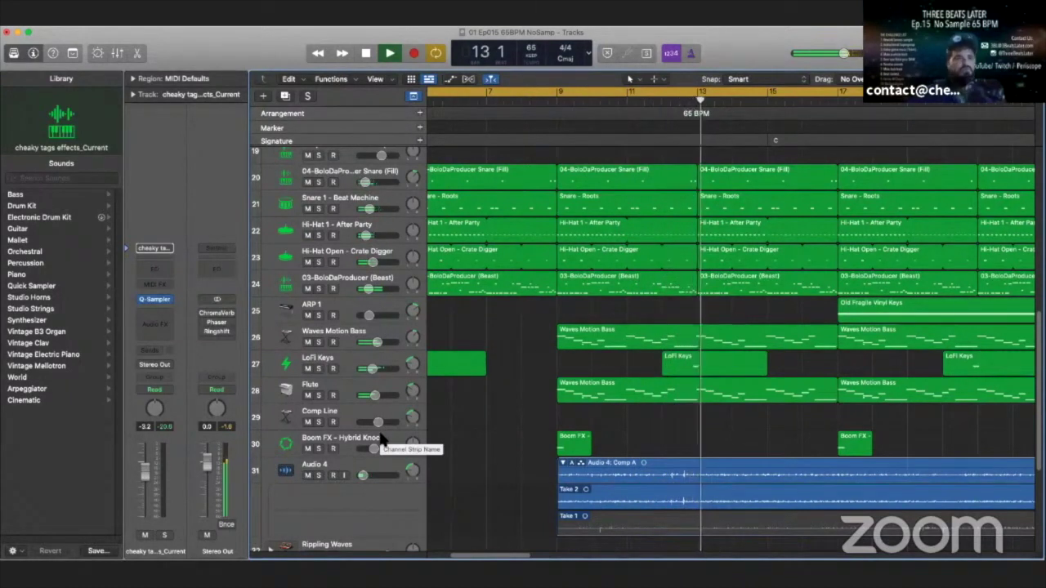
Follow playback through the Intro, Verse, Chorus and Bridge sections, and stop it at the end of the Bridge.
key("super+Left")
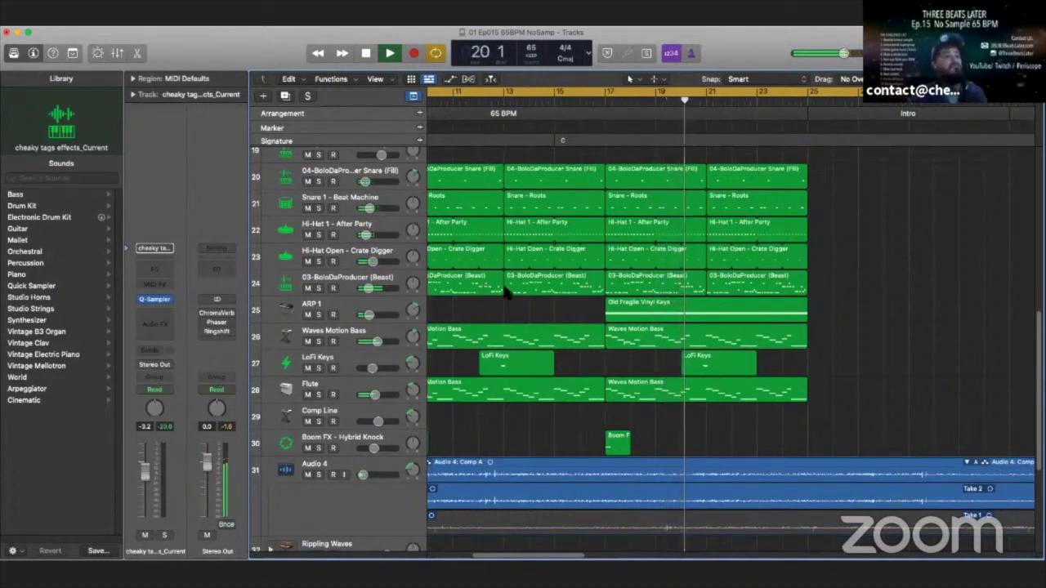
scroll(360, 282, "up", 3)
scroll(360, 282, "up", 5)
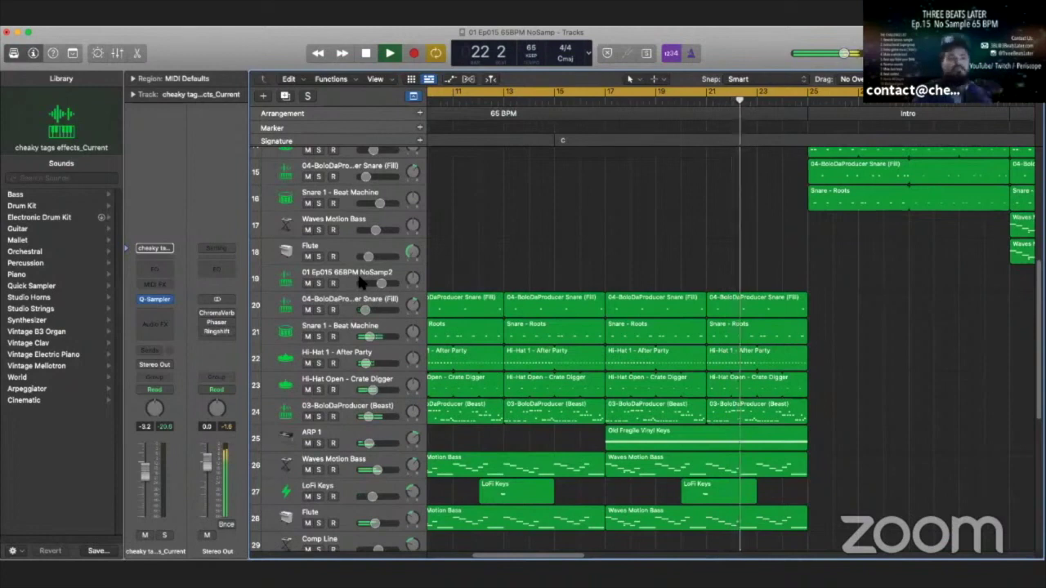
scroll(360, 282, "up", 3)
scroll(360, 281, "up", 12)
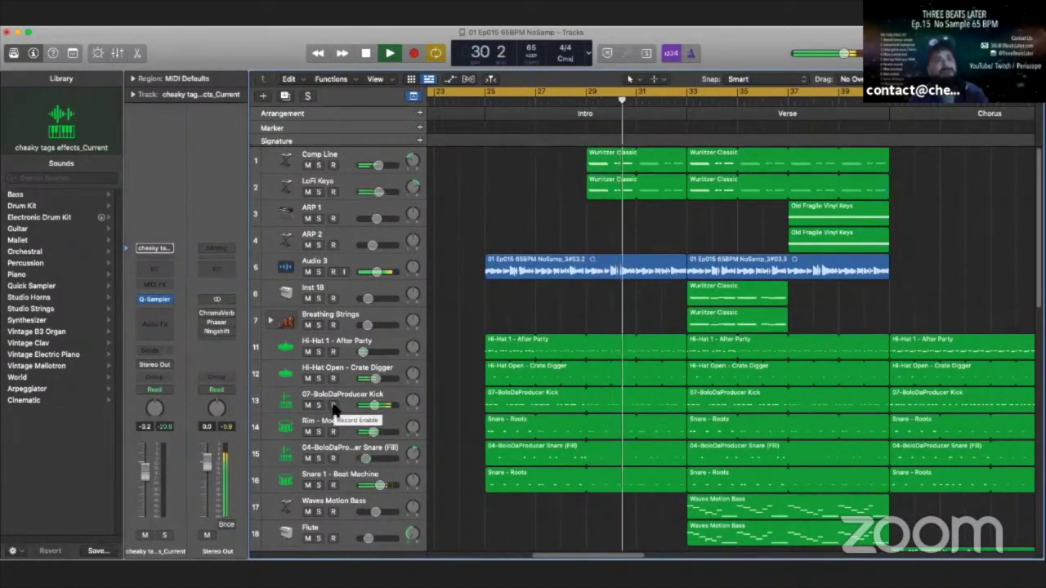
scroll(333, 408, "down", 2)
scroll(332, 408, "up", 2)
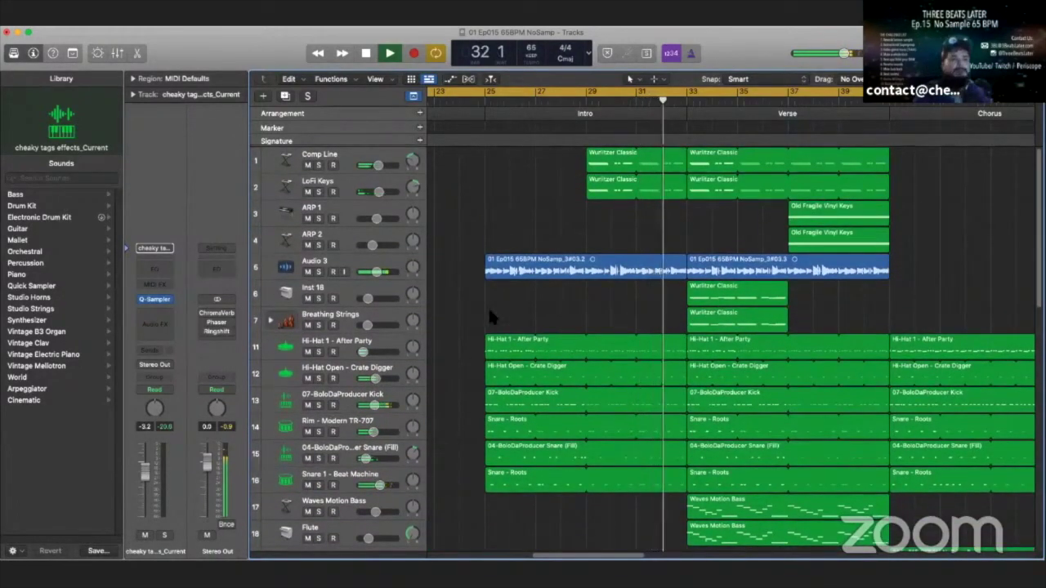
scroll(488, 306, "right", 5)
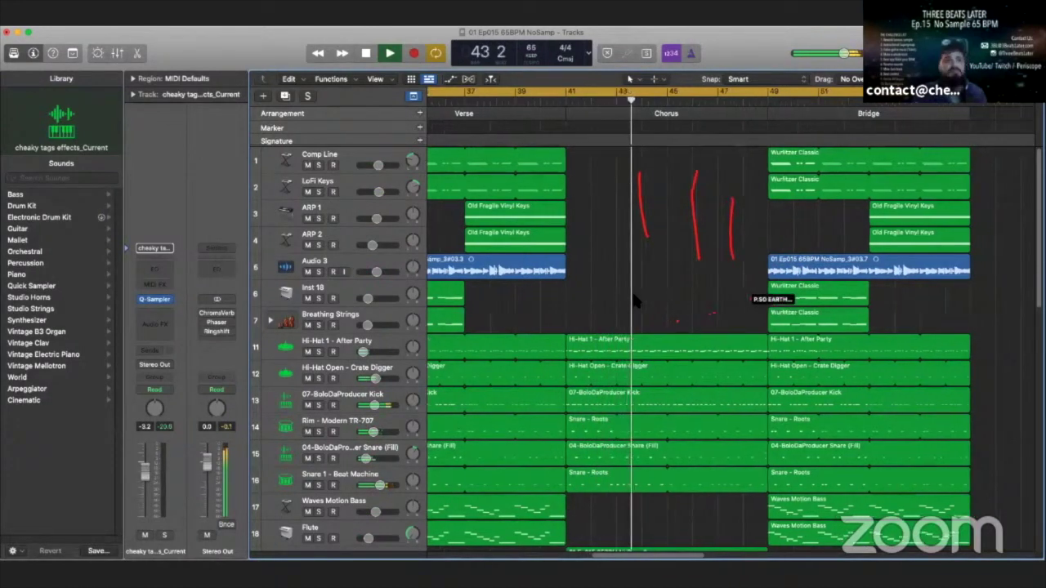
scroll(635, 301, "right", 5)
scroll(635, 300, "right", 3)
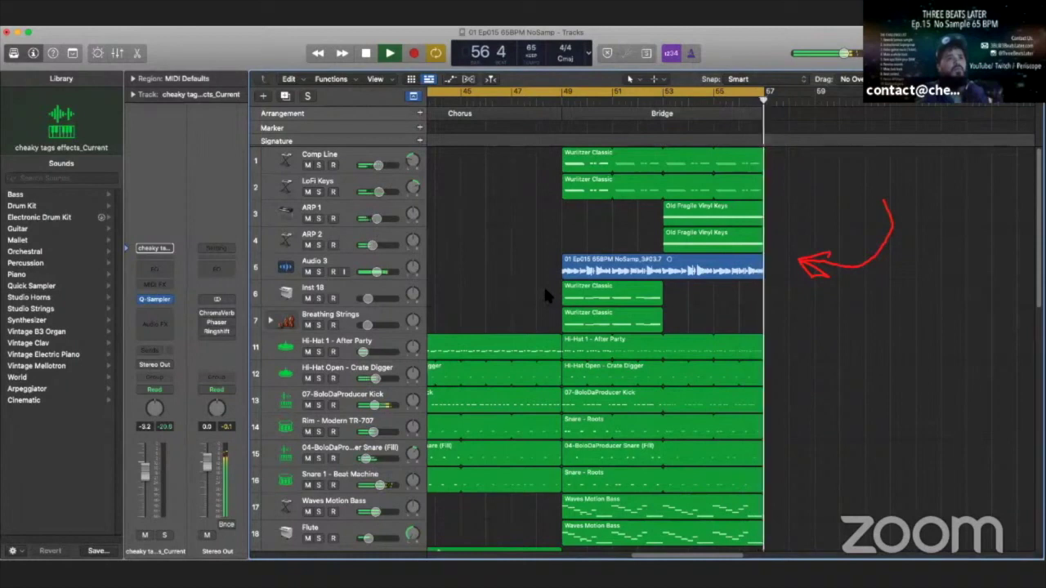
key("space")
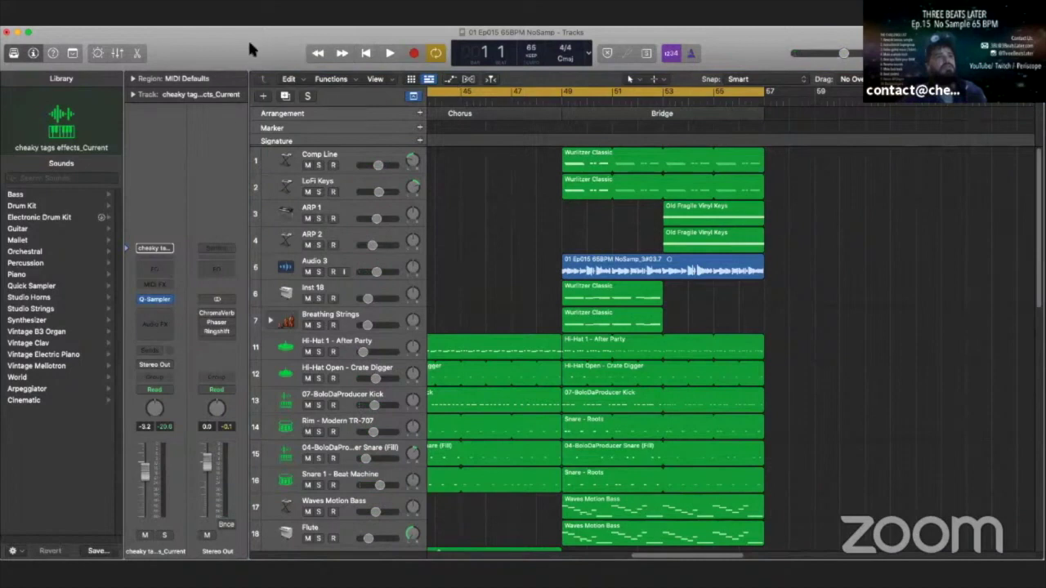
Solo the 65 BPM section's five drum tracks, from 04-BoloDaProducer Snare (Fill) to 03-BoloDaProducer (Beast), and audition them briefly from bar 1.
scroll(455, 206, "left", 15)
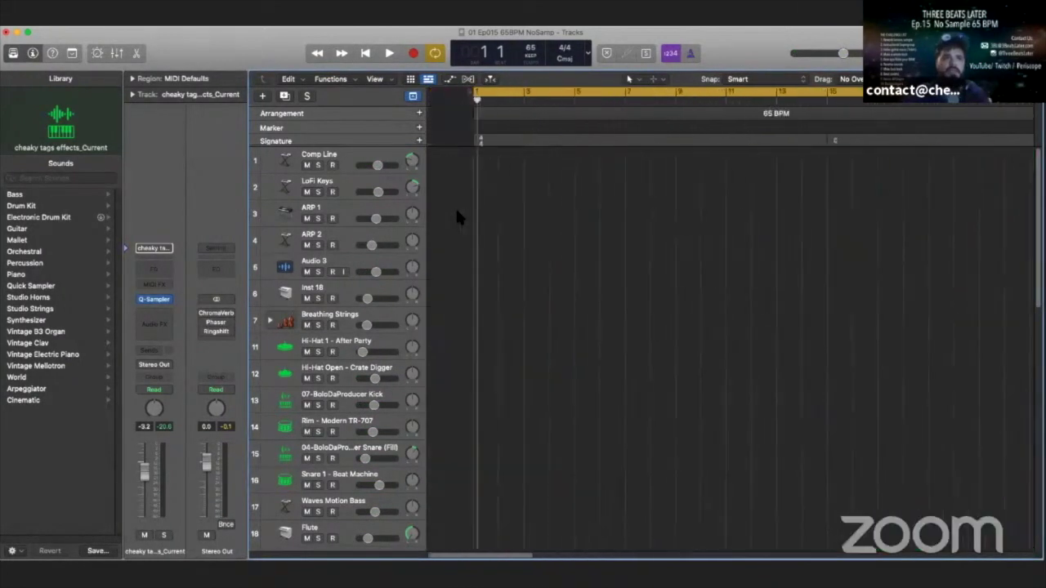
scroll(458, 217, "down", 10)
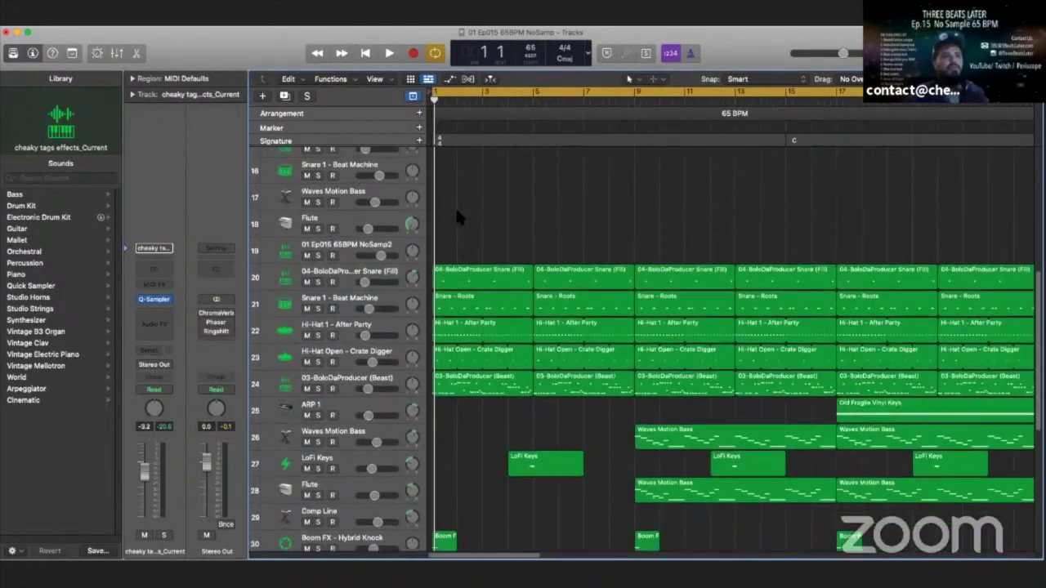
scroll(459, 217, "down", 2)
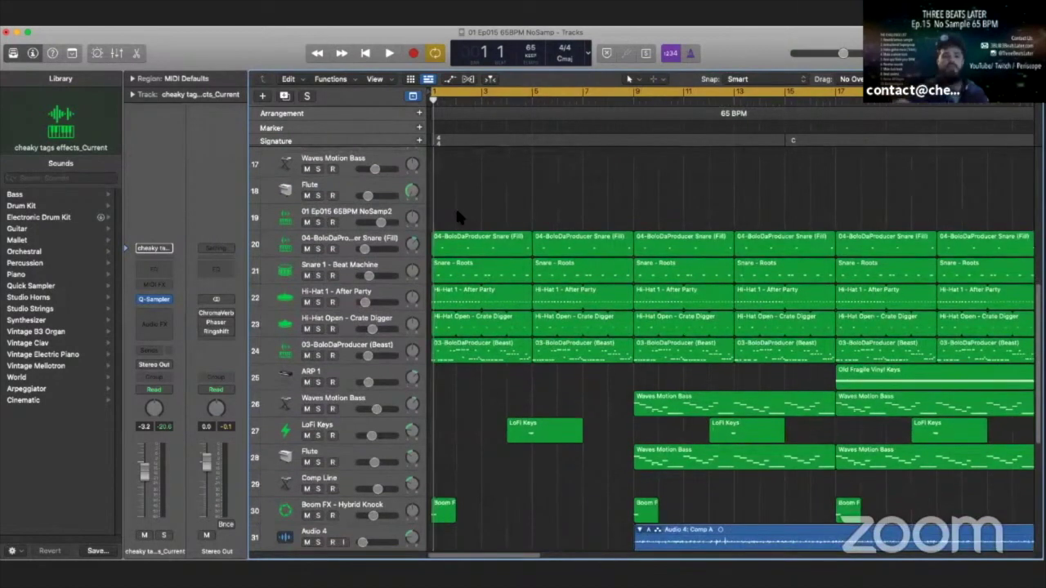
scroll(458, 218, "down", 6)
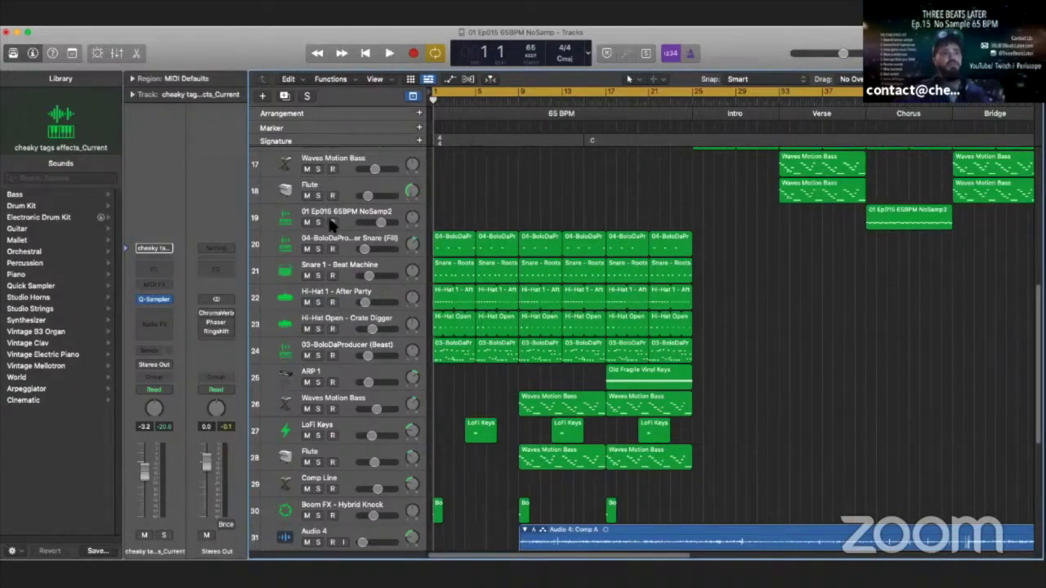
left_click(318, 249)
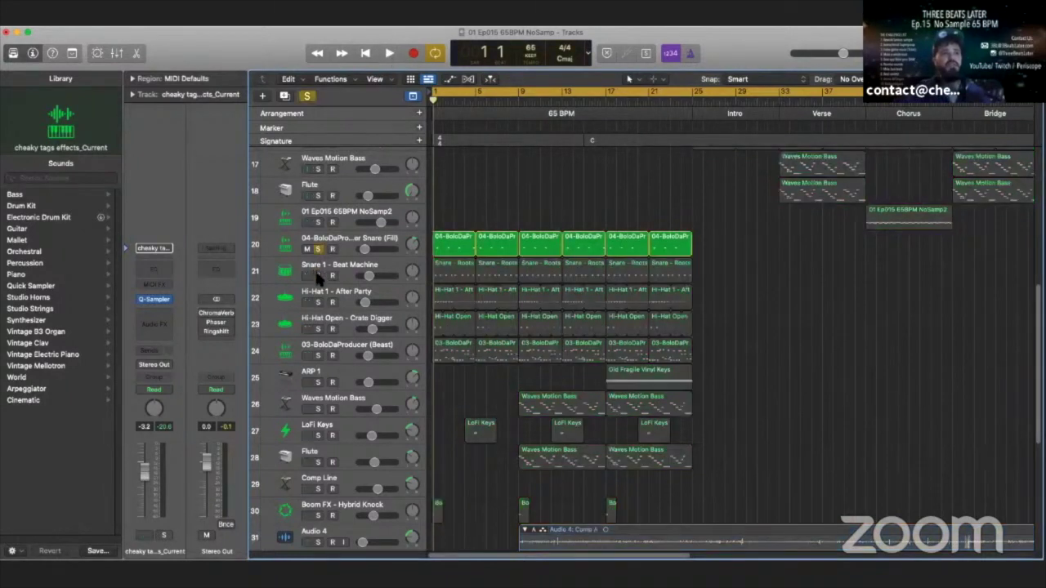
left_click(318, 275)
left_click(318, 302)
left_click(318, 329)
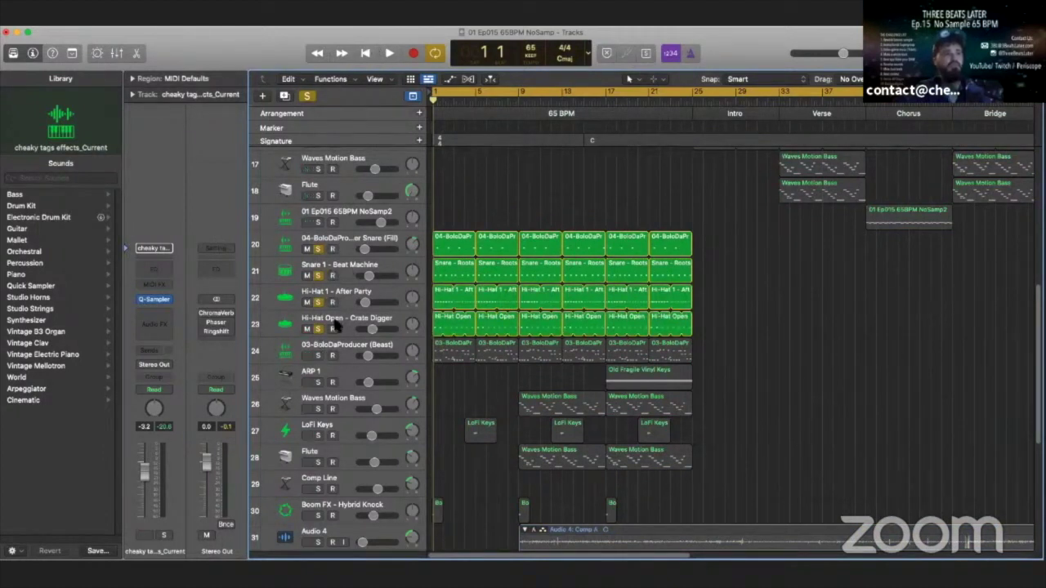
left_click(319, 356)
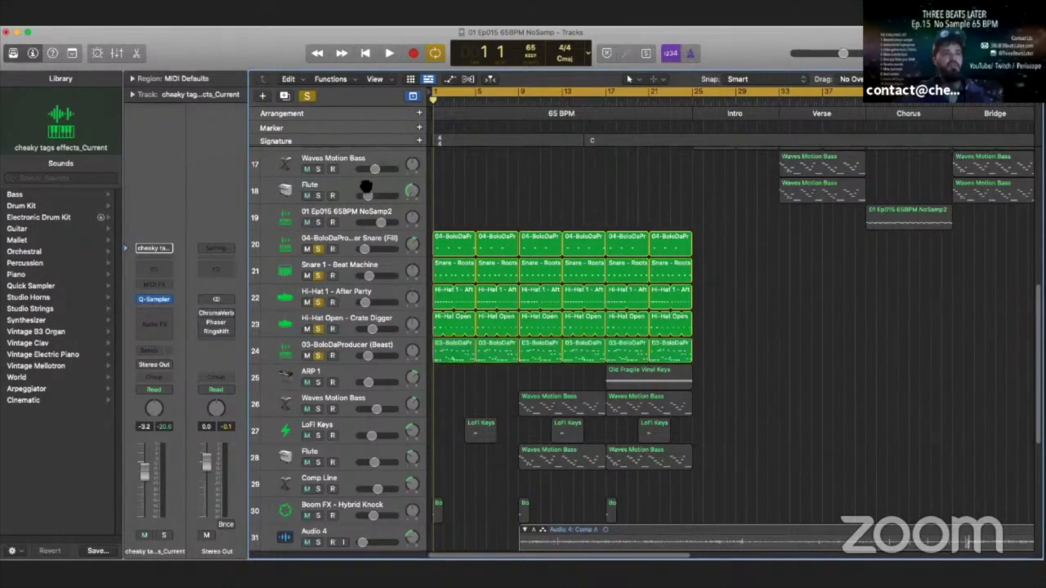
left_click(389, 53)
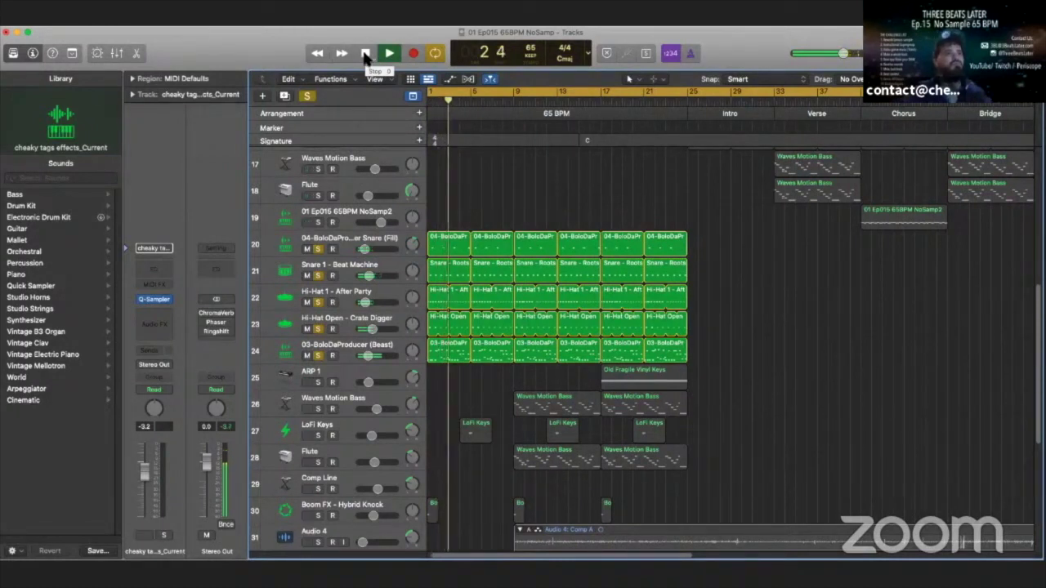
left_click(365, 54)
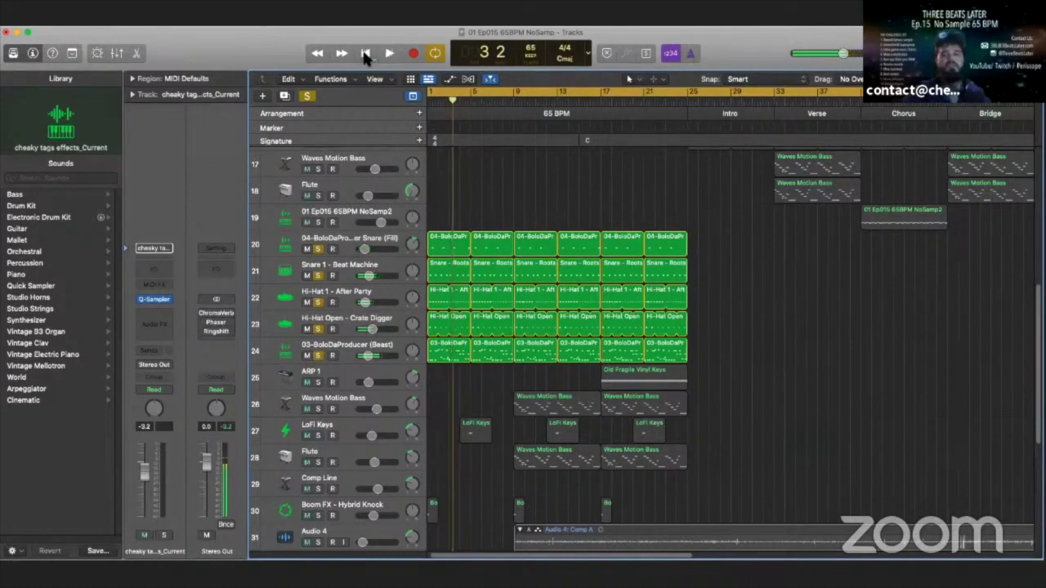
Clear the solo state from all of the drum tracks at once.
left_click(318, 249)
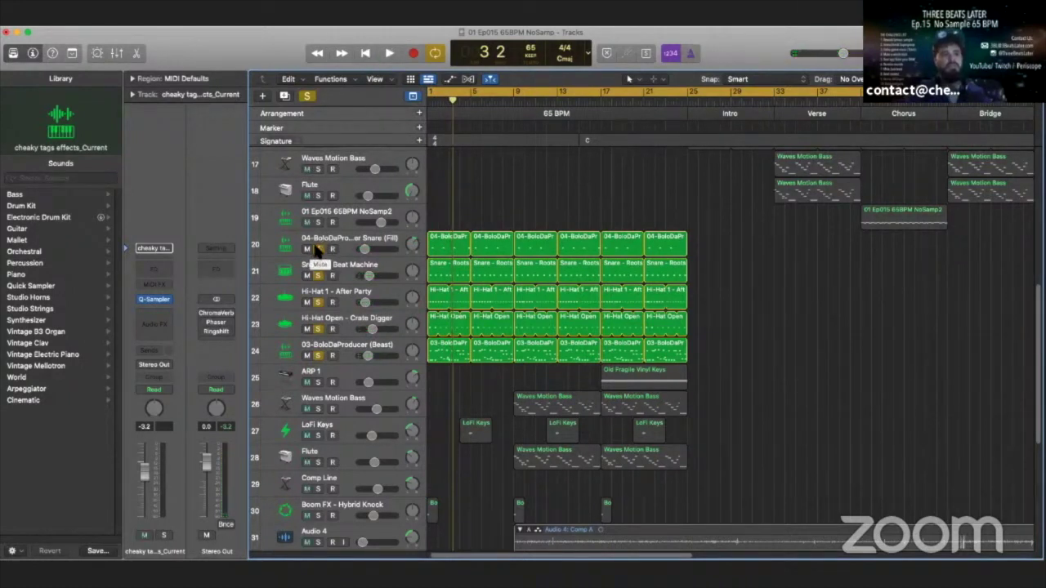
left_click(318, 249)
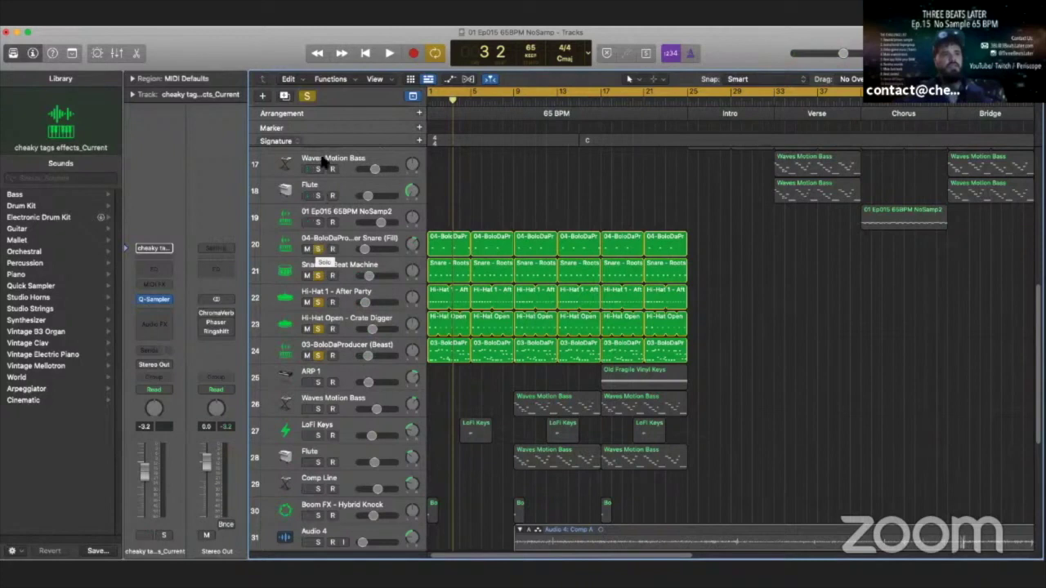
left_click(307, 96)
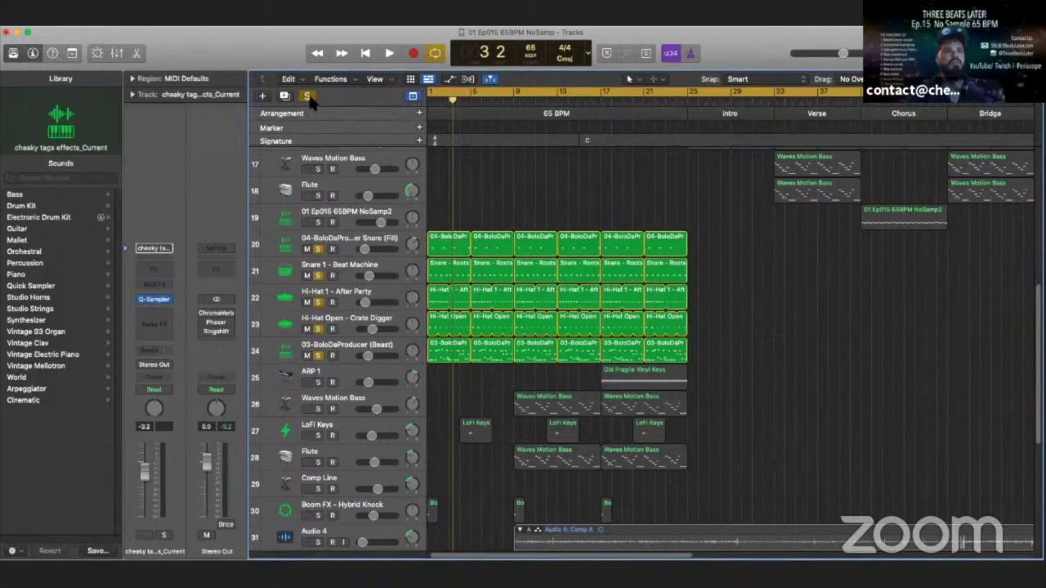
Solo the Waves Motion Bass track and the Flute track in the 65 BPM section.
scroll(332, 433, "down", 3)
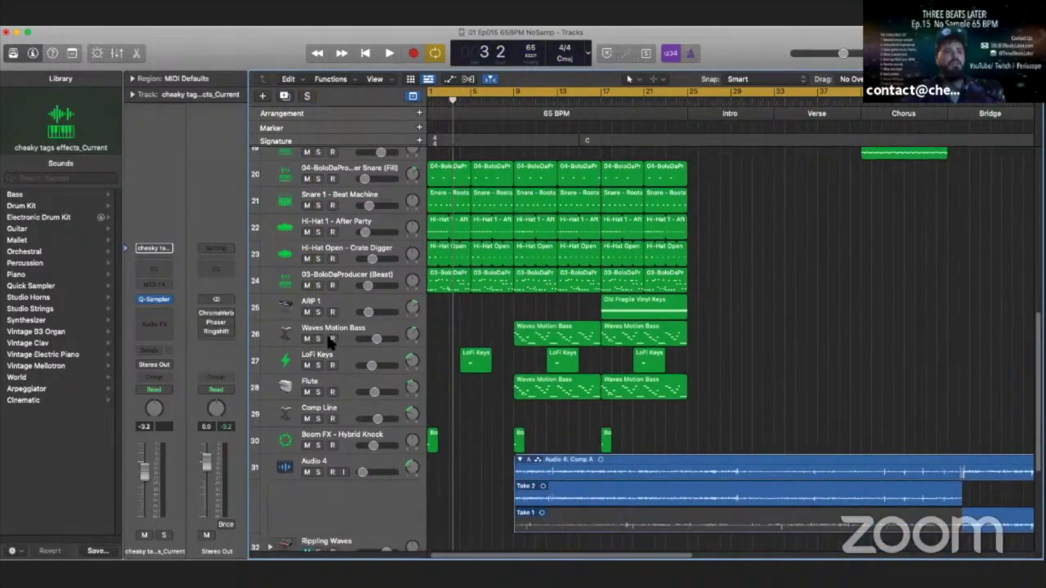
left_click(318, 338)
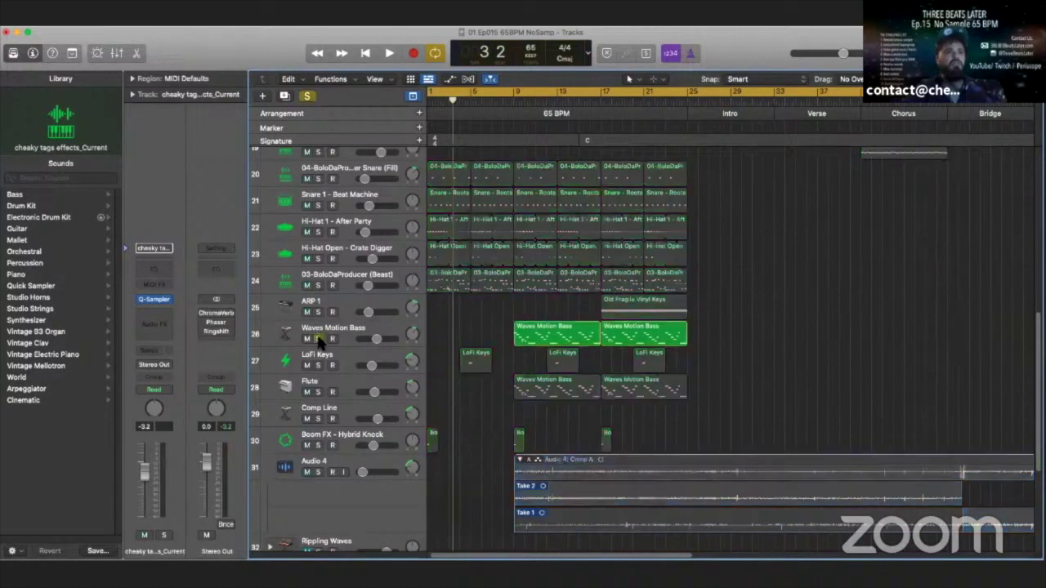
left_click(318, 392)
Audition the soloed bass and flute from bar 9, and select each track to inspect its instrument and channel strip.
double_click(514, 105)
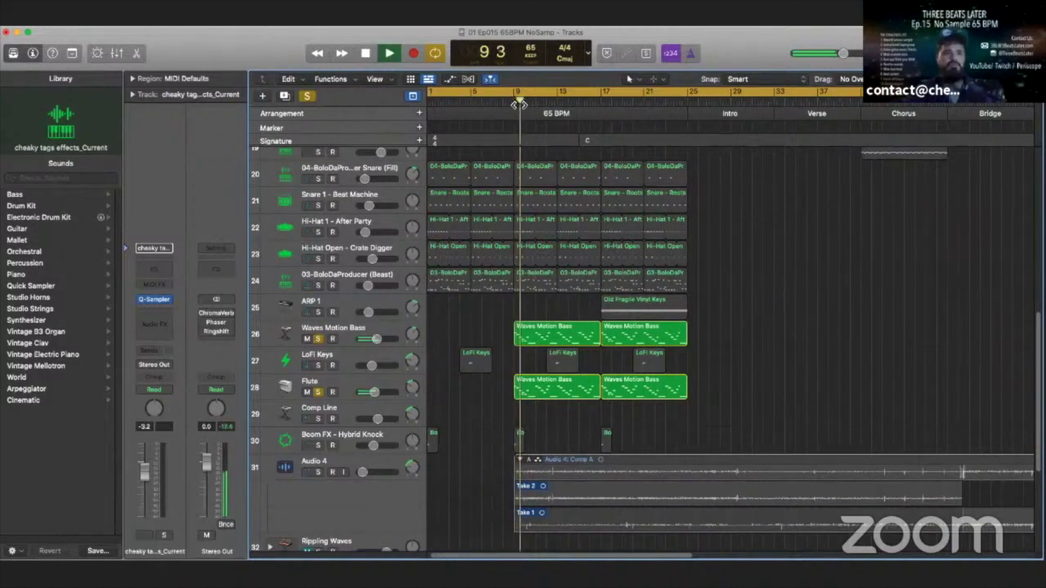
left_click(365, 54)
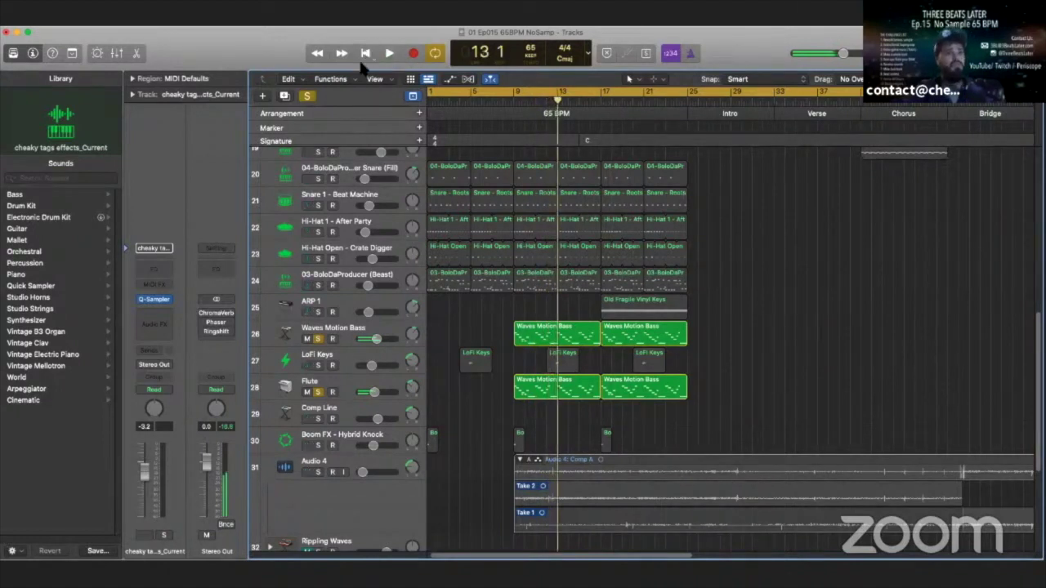
left_click(341, 333)
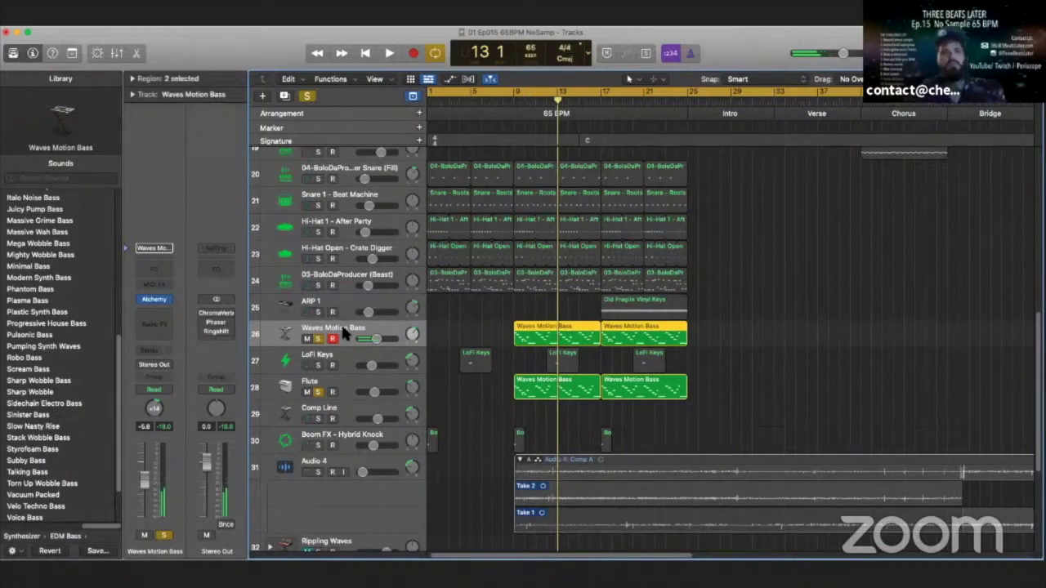
left_click(343, 381)
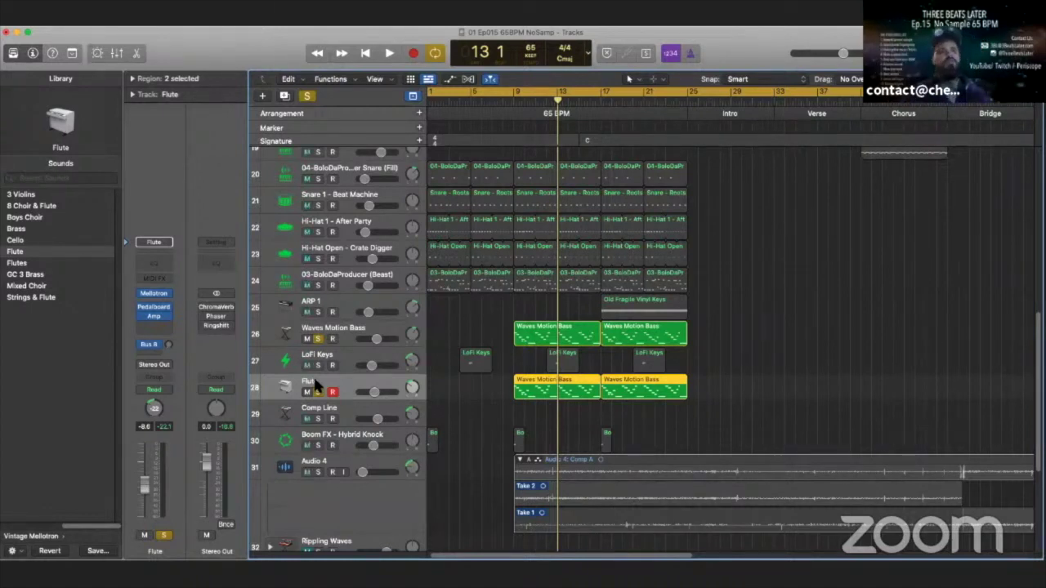
Solo Audio 4 alongside the bass and flute, and play them from bar 9 while fine-tuning Audio 4's volume.
left_click(318, 472)
left_click(316, 465)
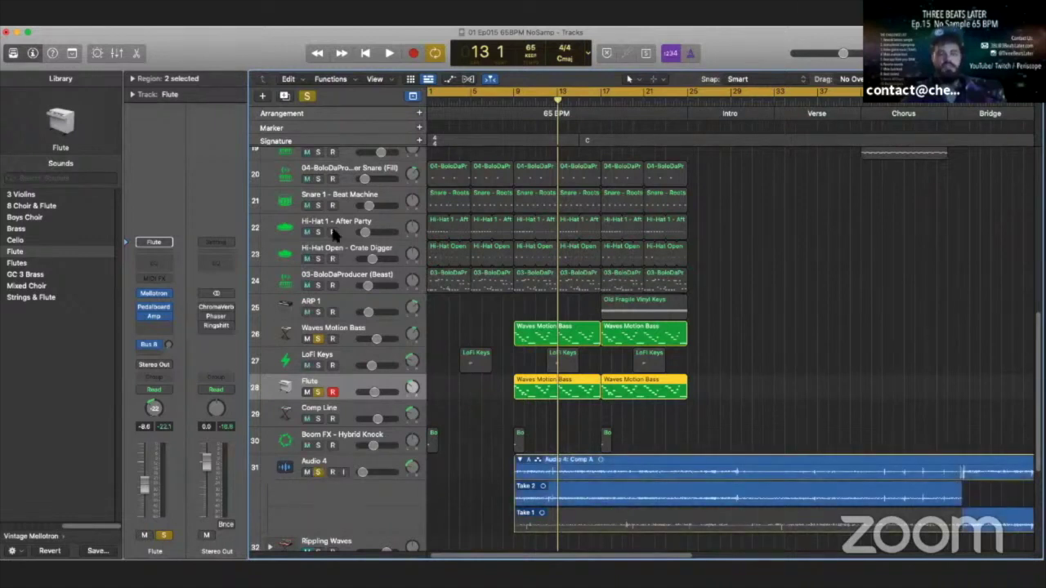
left_click(515, 104)
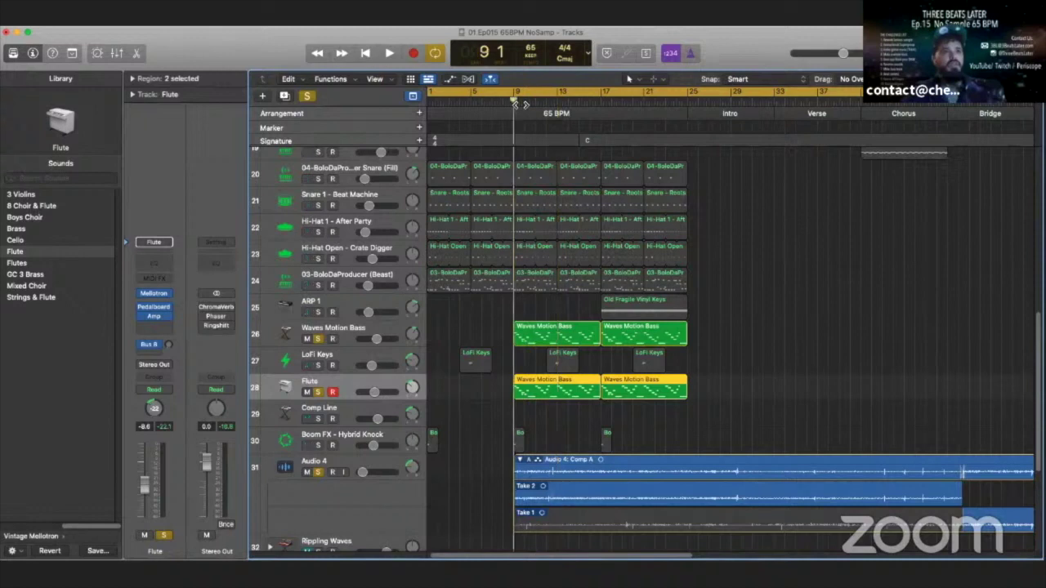
key("space")
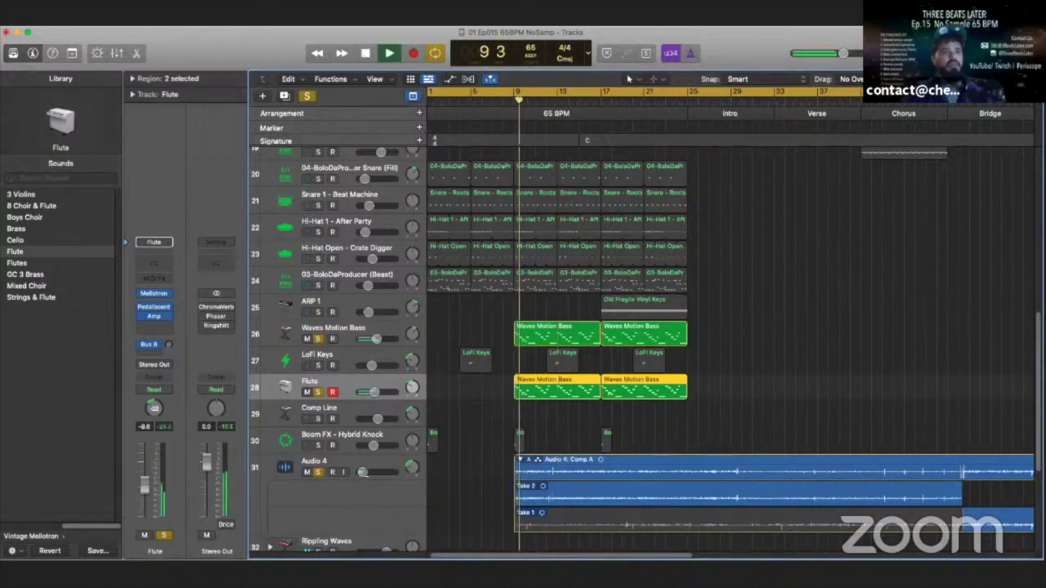
mouse_move(362, 472)
left_mouse_down()
mouse_move(373, 473)
mouse_move(362, 472)
left_mouse_up()
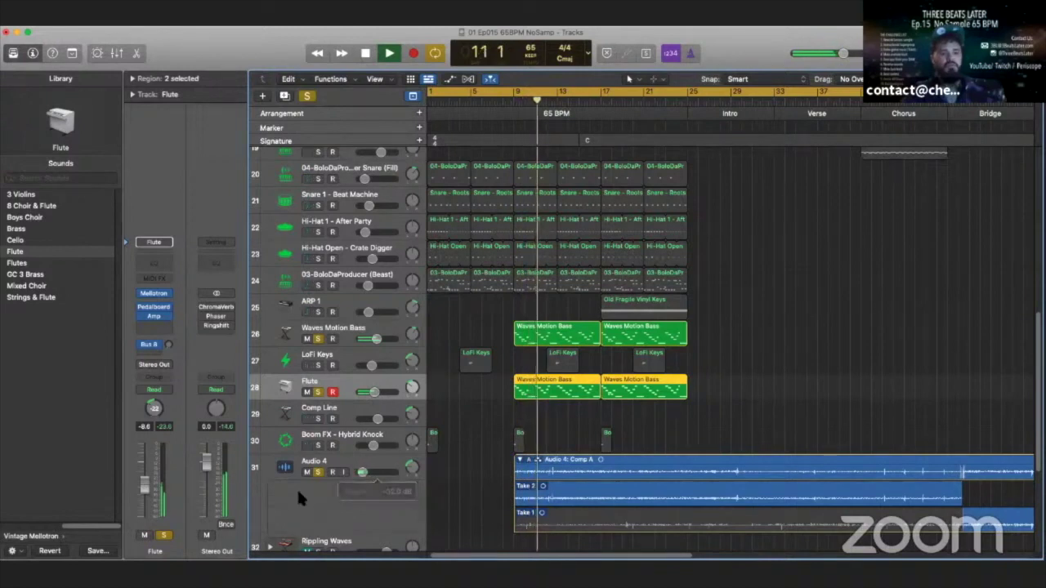
Stop playback, solo ARP 1 in the 65 BPM section alongside the bass and flute, and play its region from bar 17.
key("space")
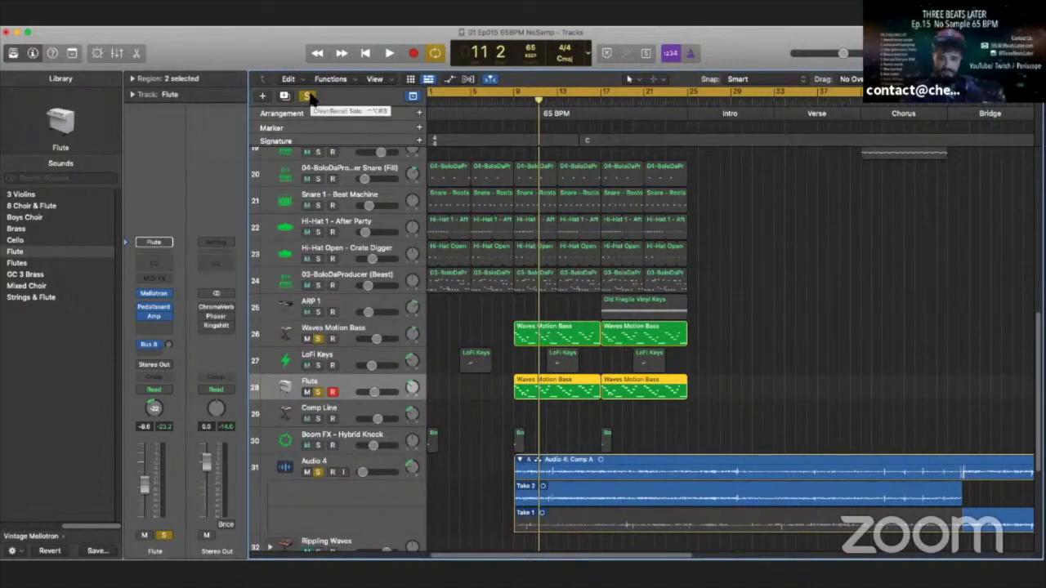
scroll(349, 490, "down", 3)
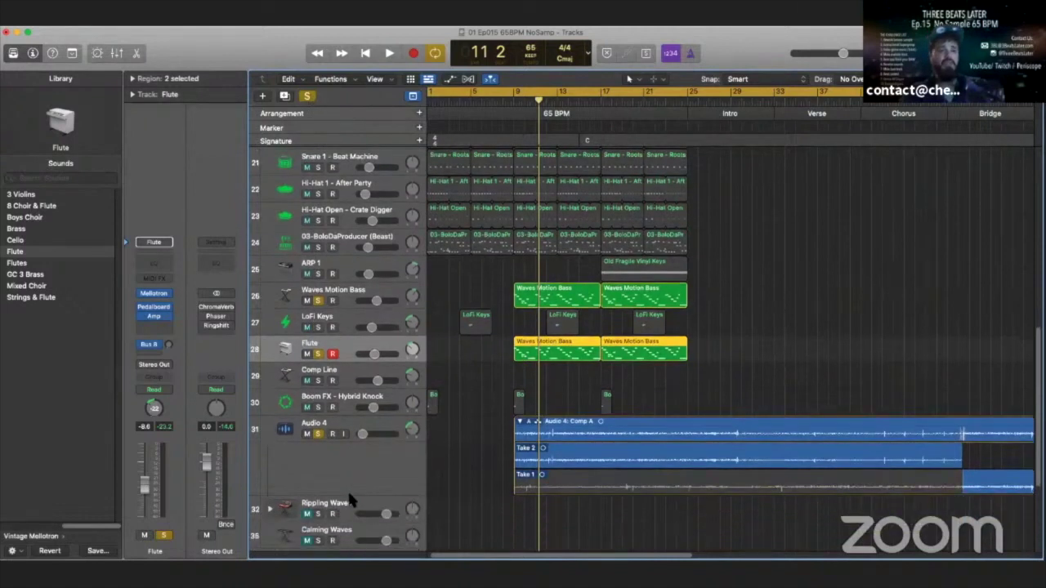
scroll(347, 485, "up", 10)
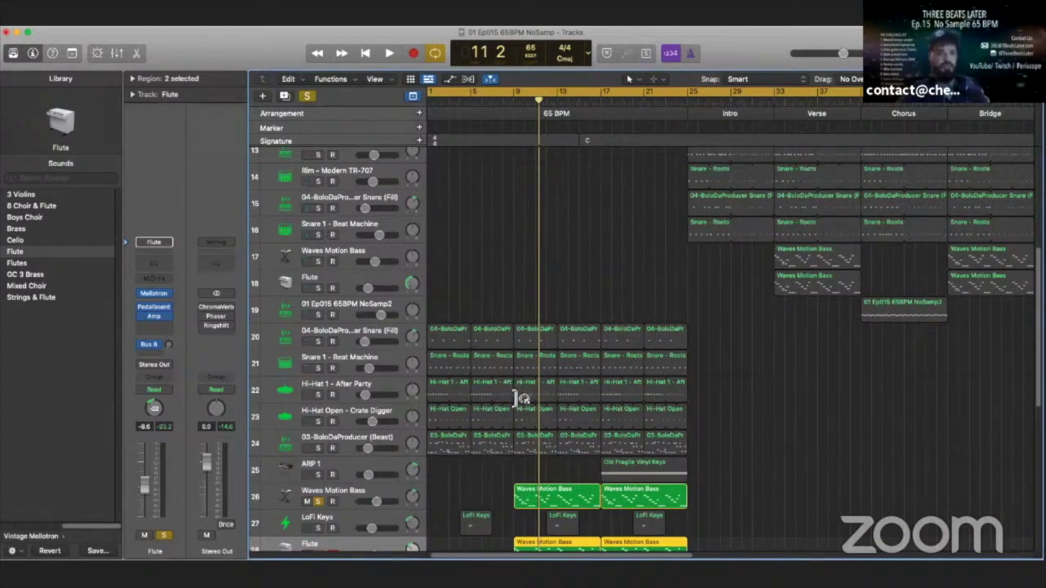
left_click(318, 474)
left_click(354, 466)
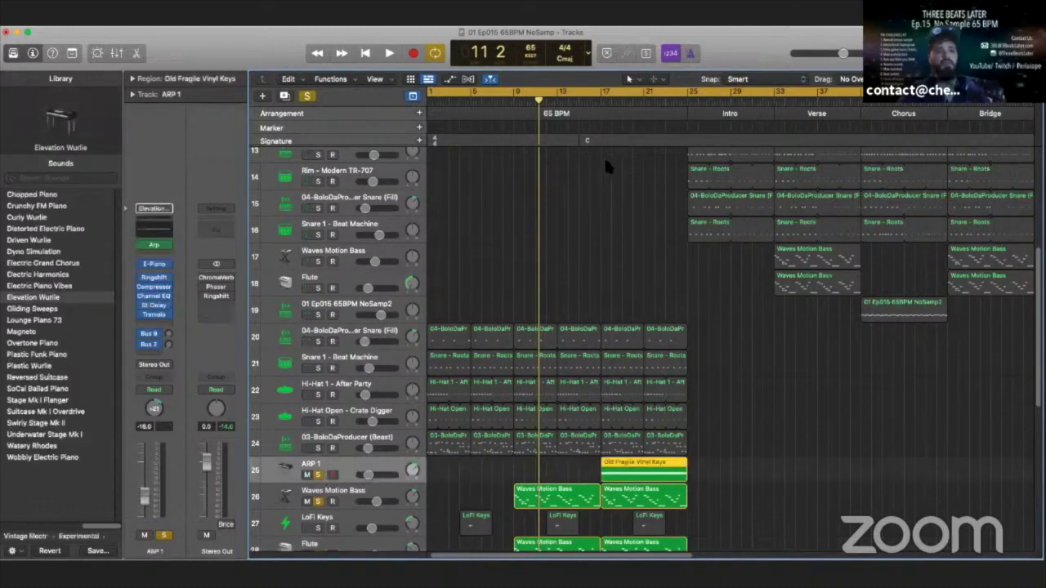
key("shift+Return")
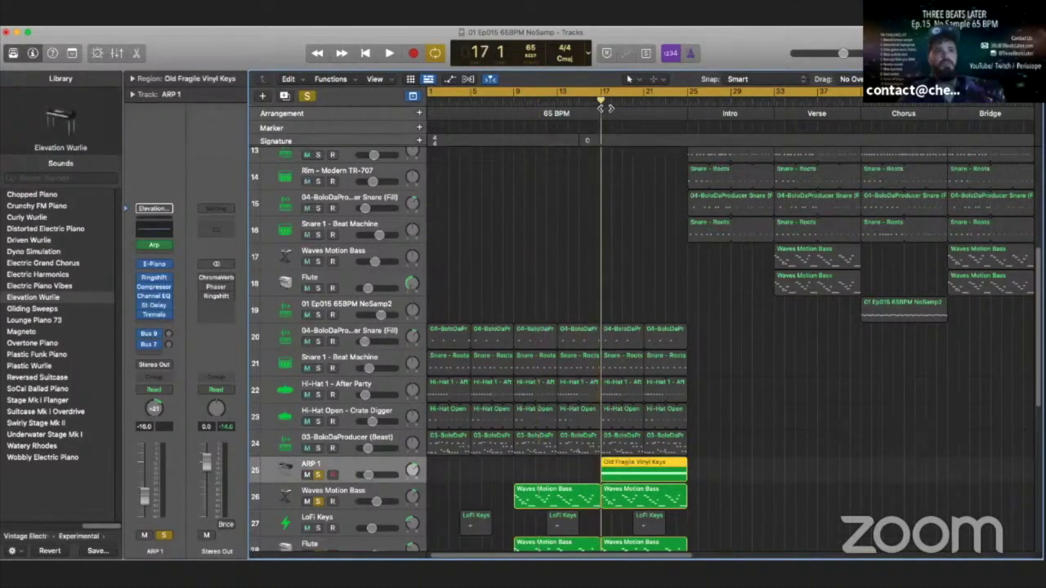
scroll(323, 501, "down", 3)
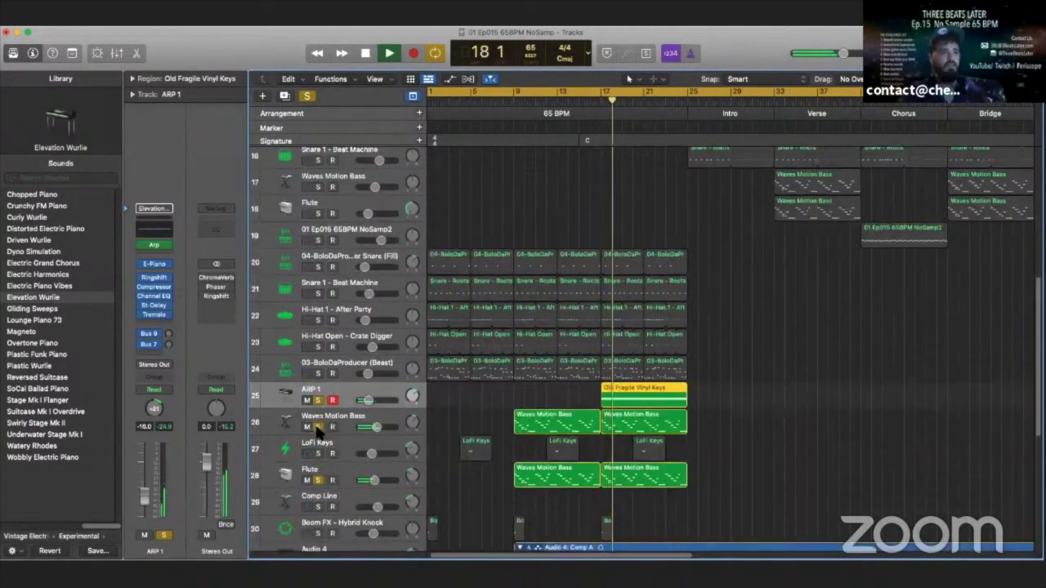
Unsolo the bass and flute during playback and solo 04-BoloDaProducer Snare (Fill), Snare 1, Hi-Hat 1 and Hi-Hat Open with ARP 1.
left_click(318, 427)
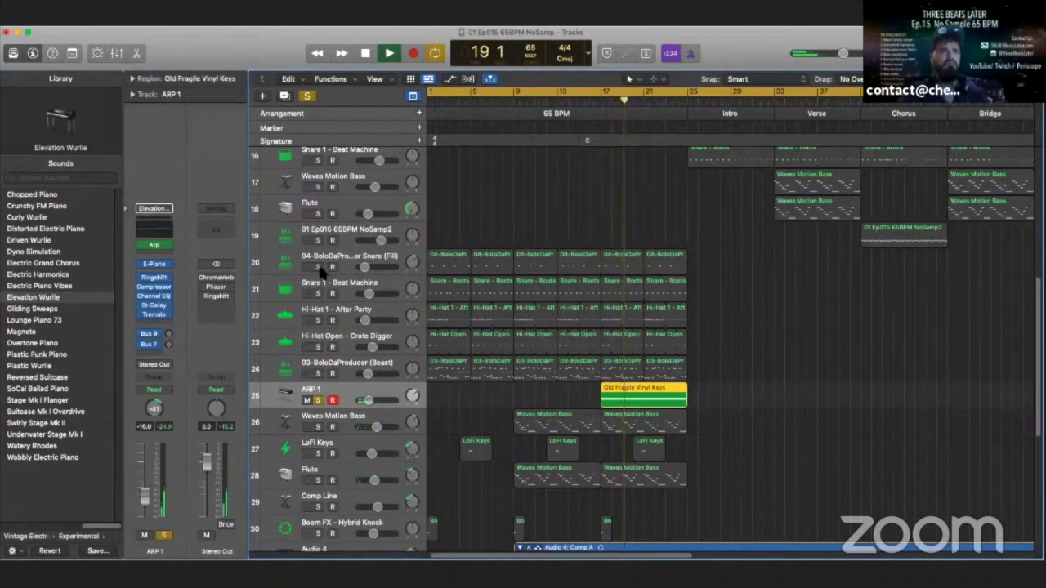
left_click(317, 267)
left_click(318, 294)
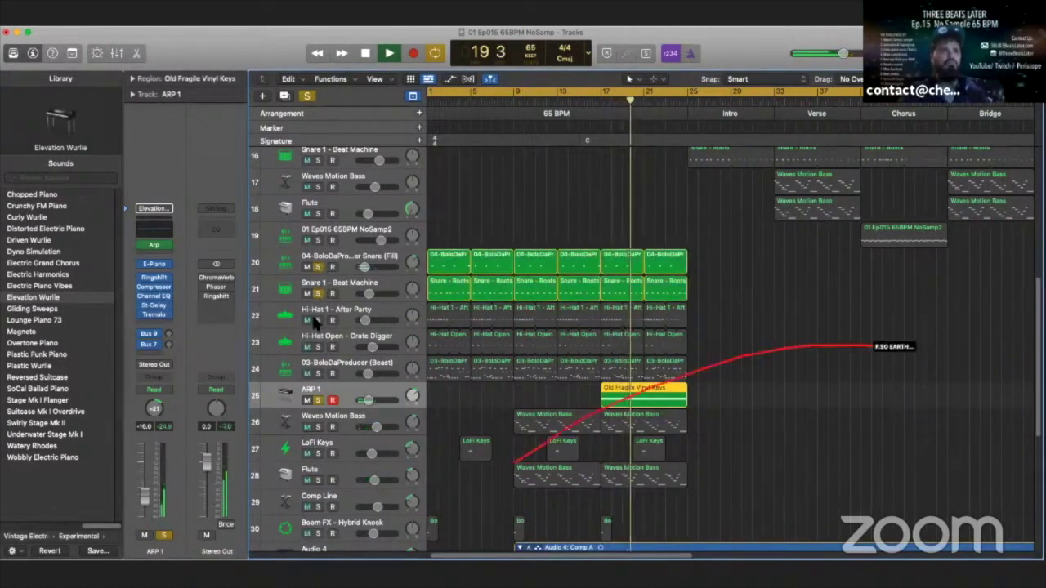
left_click(318, 320)
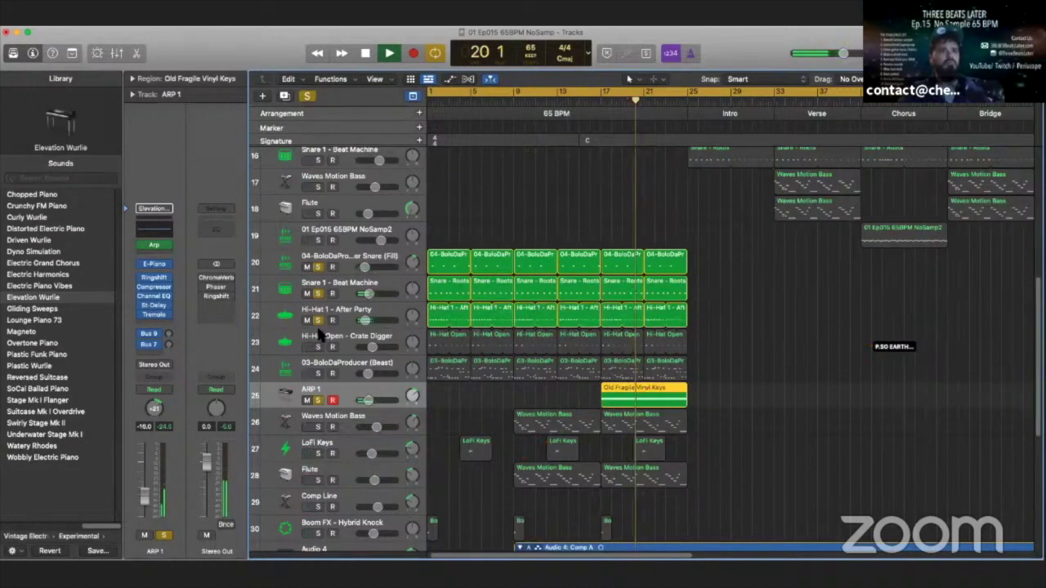
left_click(318, 346)
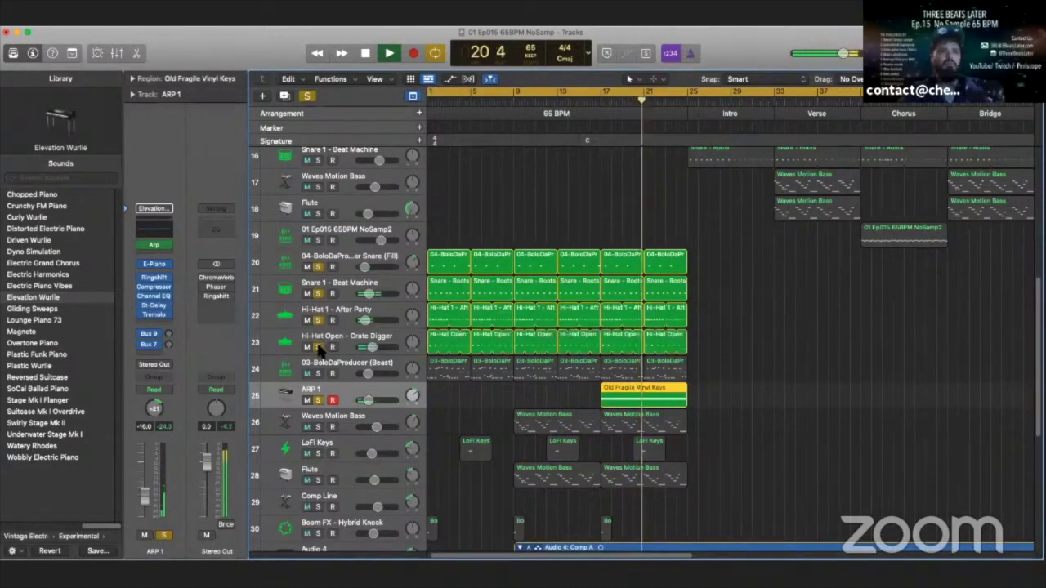
Stop playback, clear every solo at once and disarm recording on ARP 1.
left_click(365, 54)
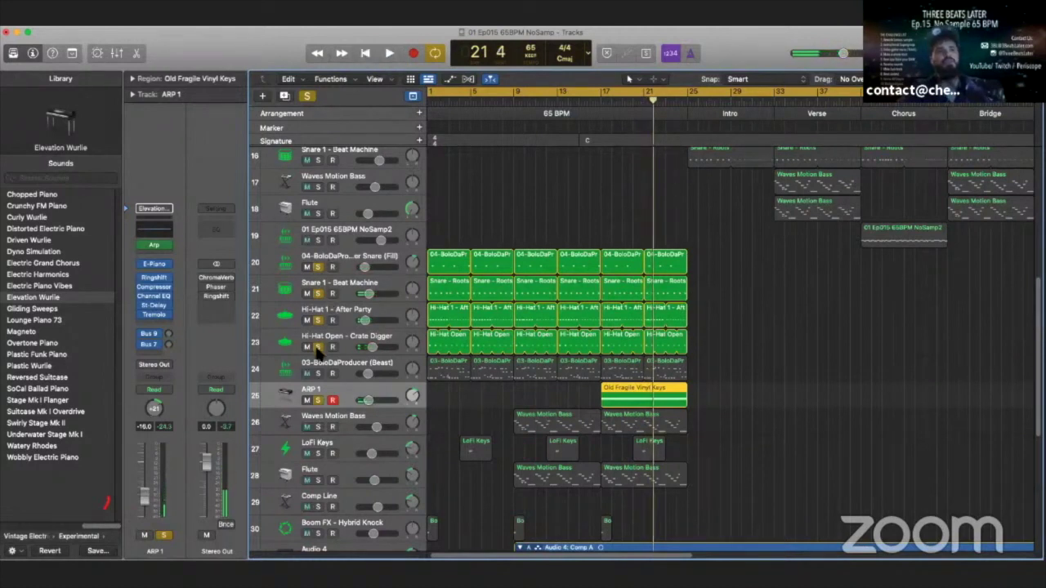
left_click(308, 96)
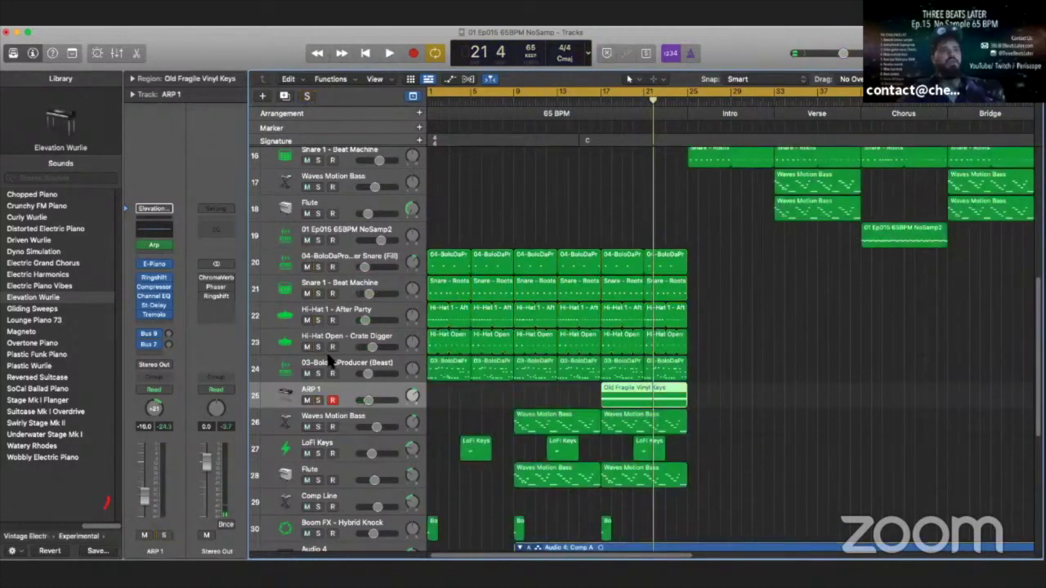
left_click(333, 400)
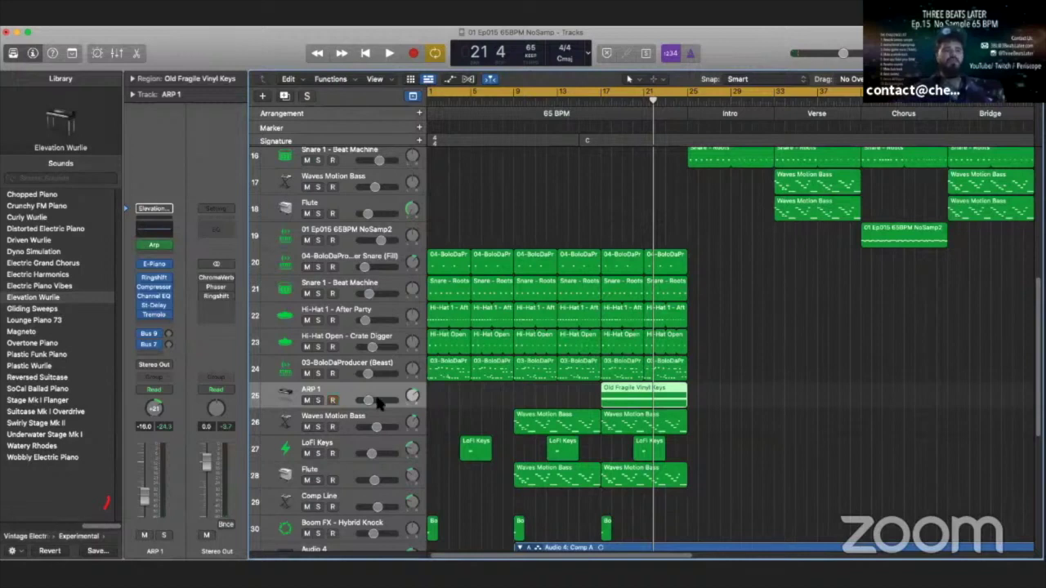
Play the full, unsoloed arrangement from the start of the Intro at bar 25, and stop once the keys have entered.
scroll(378, 402, "right", 10)
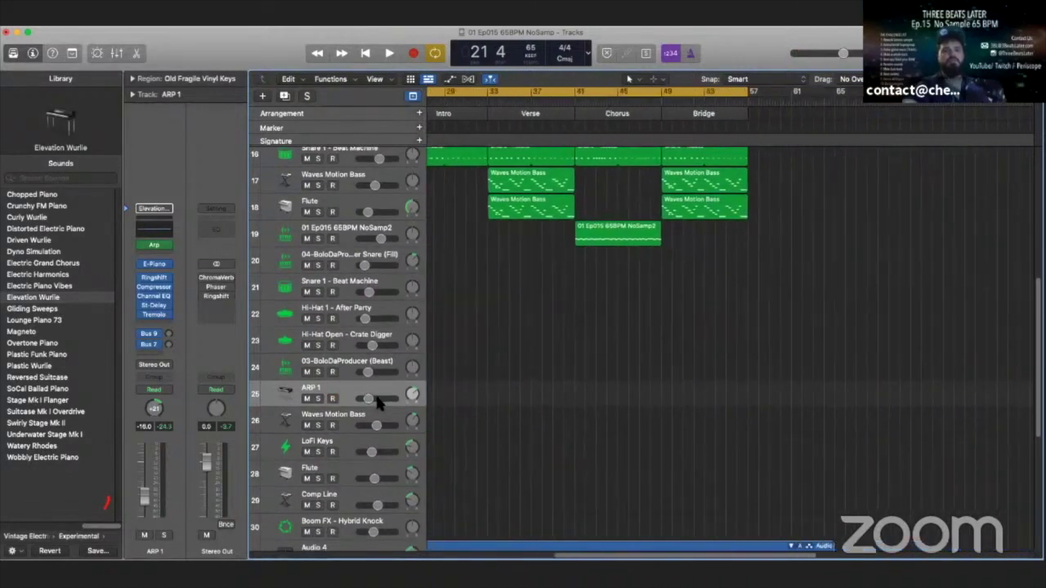
scroll(377, 402, "left", 5)
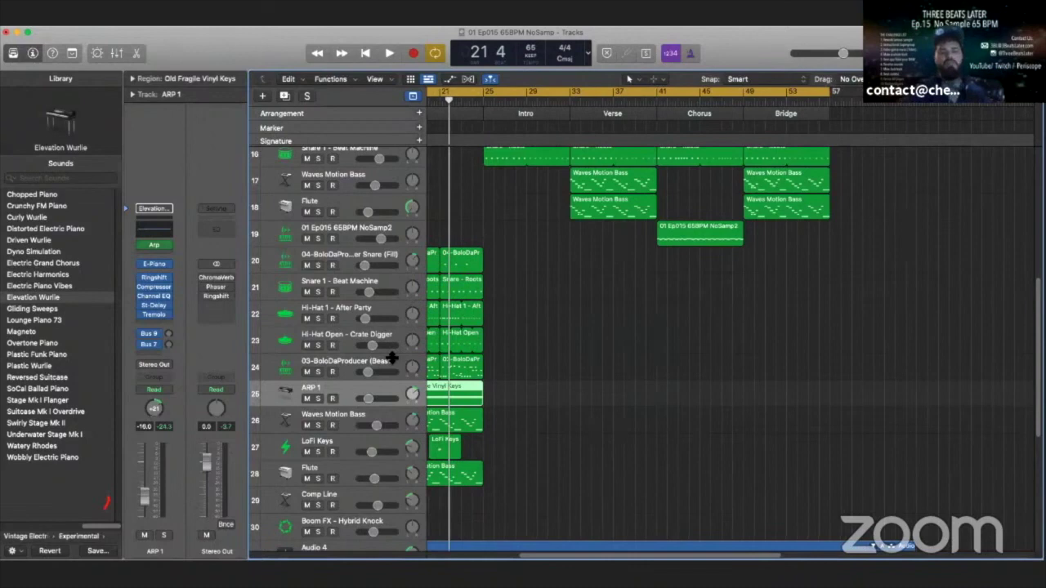
scroll(392, 357, "up", 12)
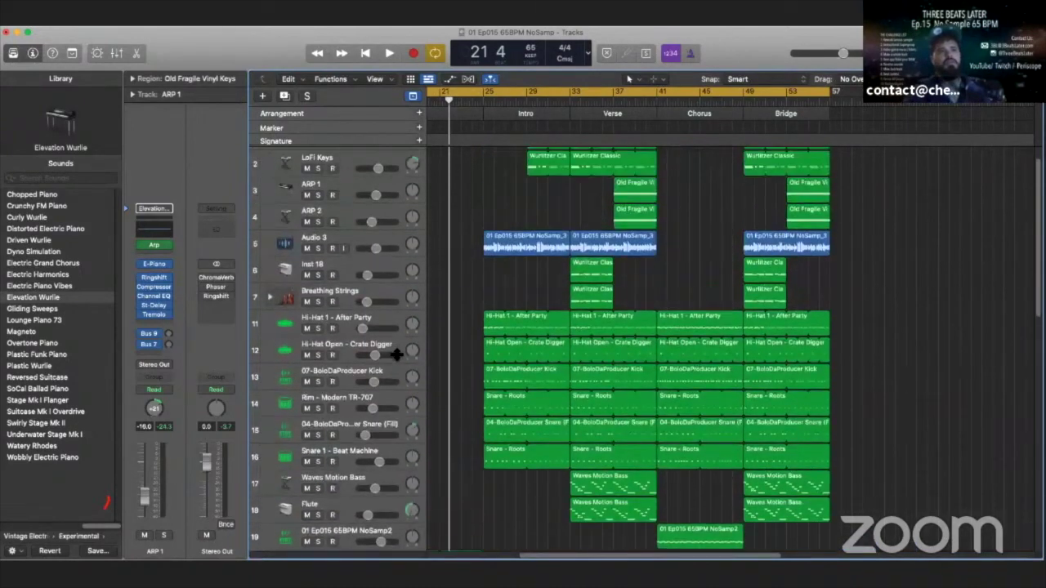
scroll(396, 354, "up", 1)
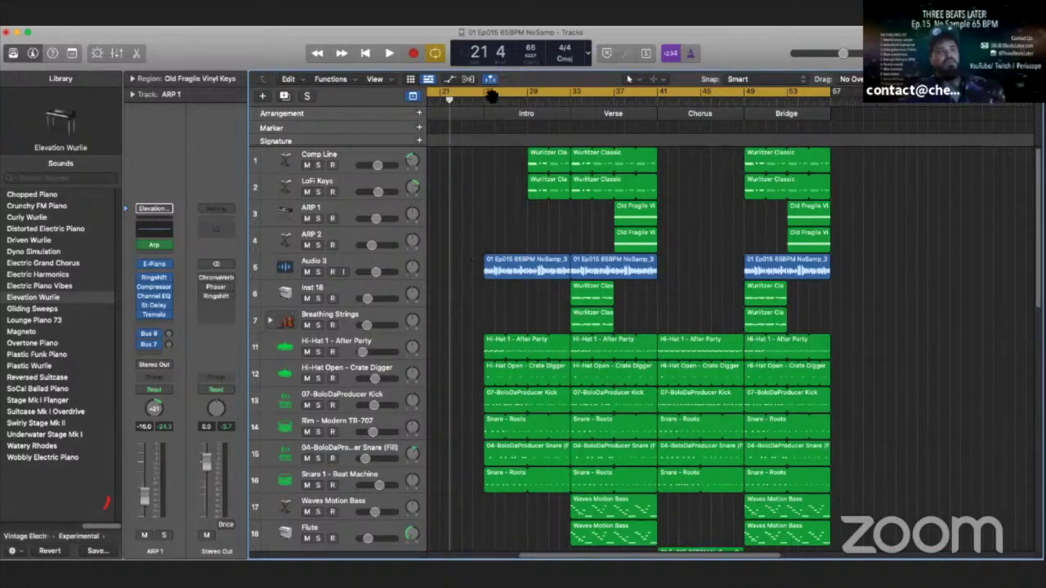
double_click(484, 101)
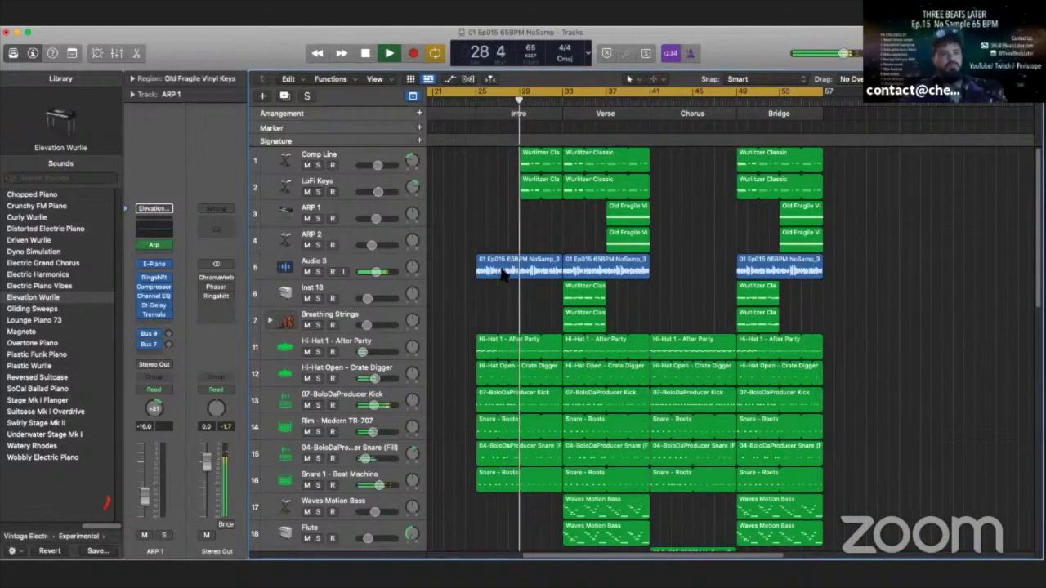
left_click(365, 54)
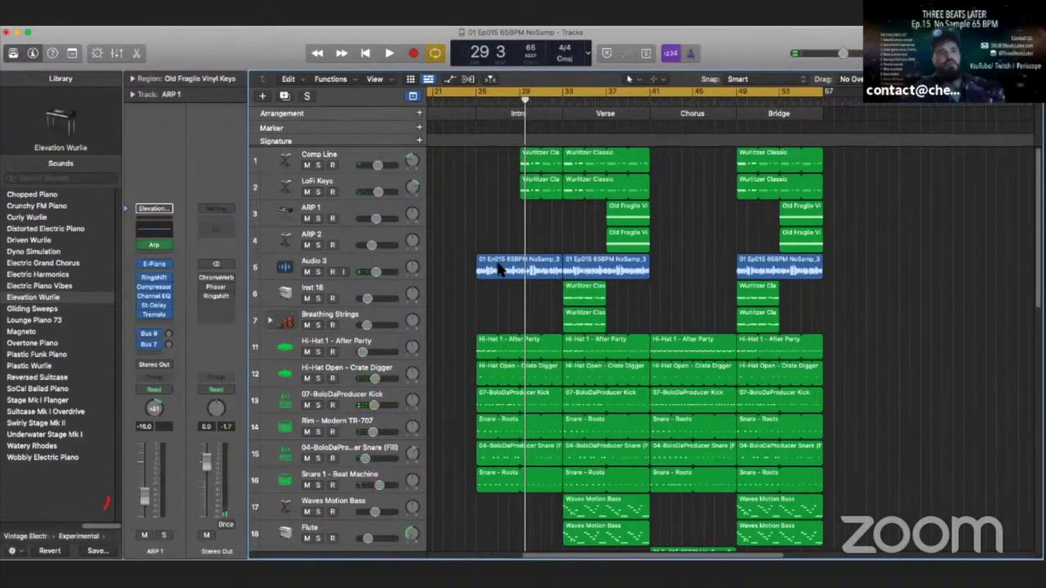
Select the Comp Line and LoFi Keys tracks above the Intro in turn to examine their instruments and channel strips.
scroll(502, 271, "right", 2)
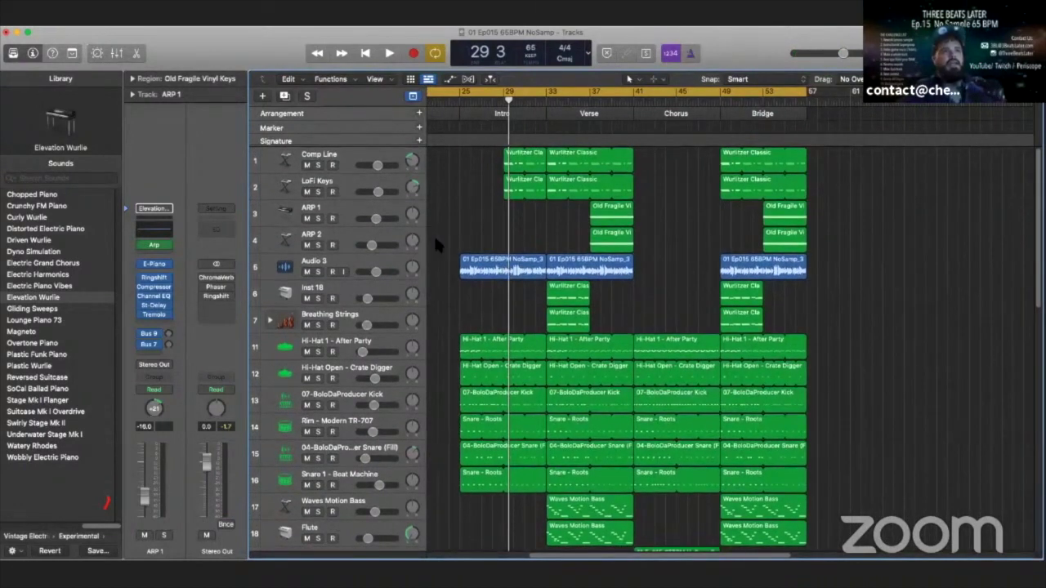
left_click(347, 155)
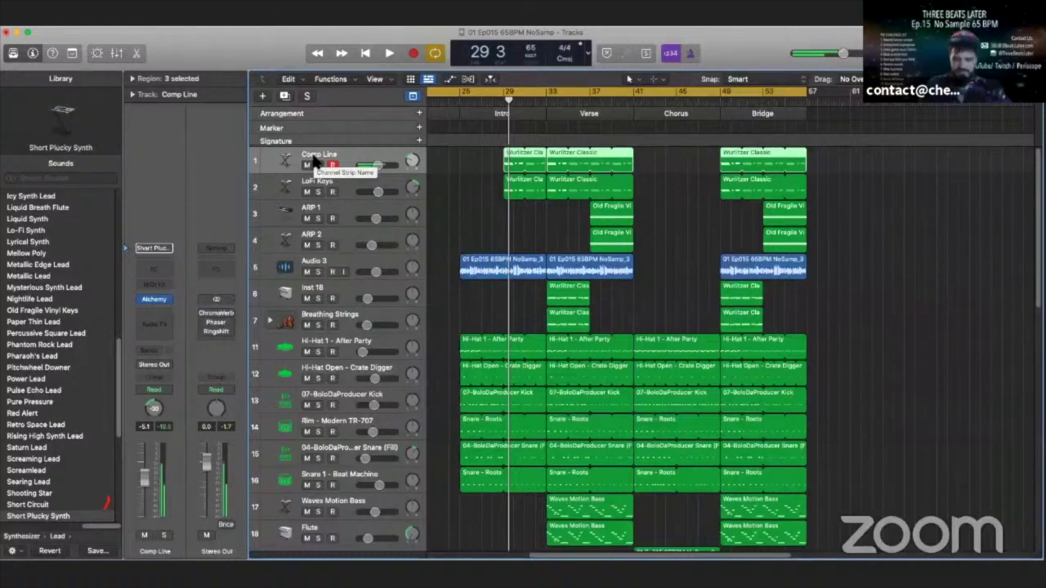
left_click(356, 183)
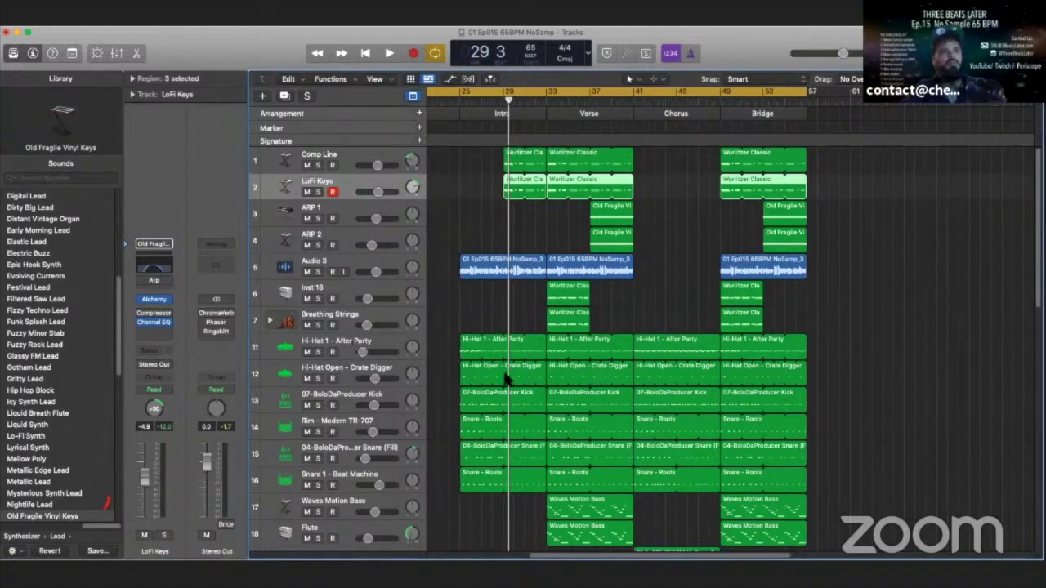
Solo the Verse's Waves Motion Bass and Flute tracks and play them from bar 33.
scroll(507, 378, "down", 5)
left_click(344, 362)
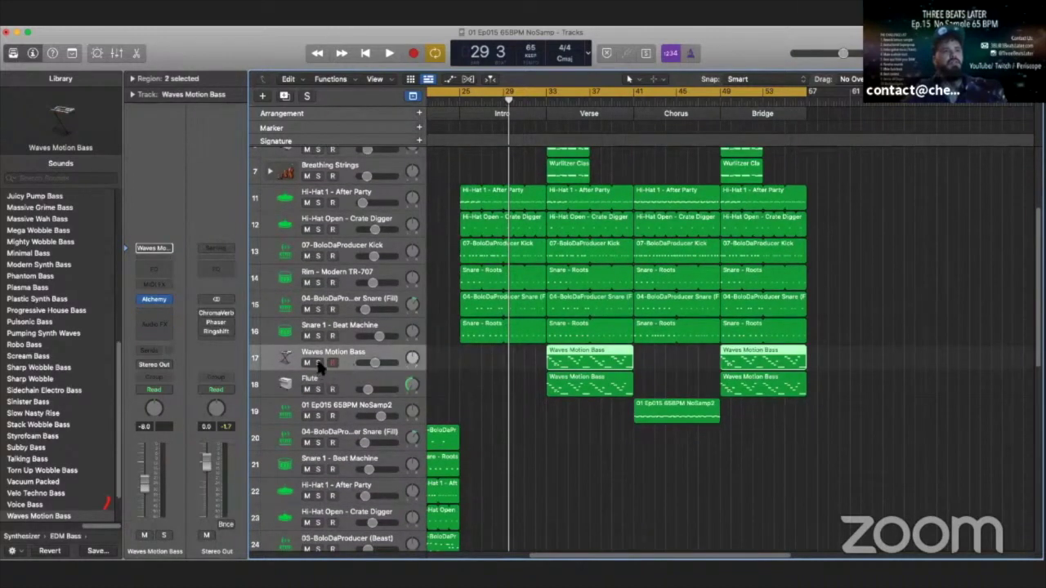
left_click(317, 363)
left_click(318, 390)
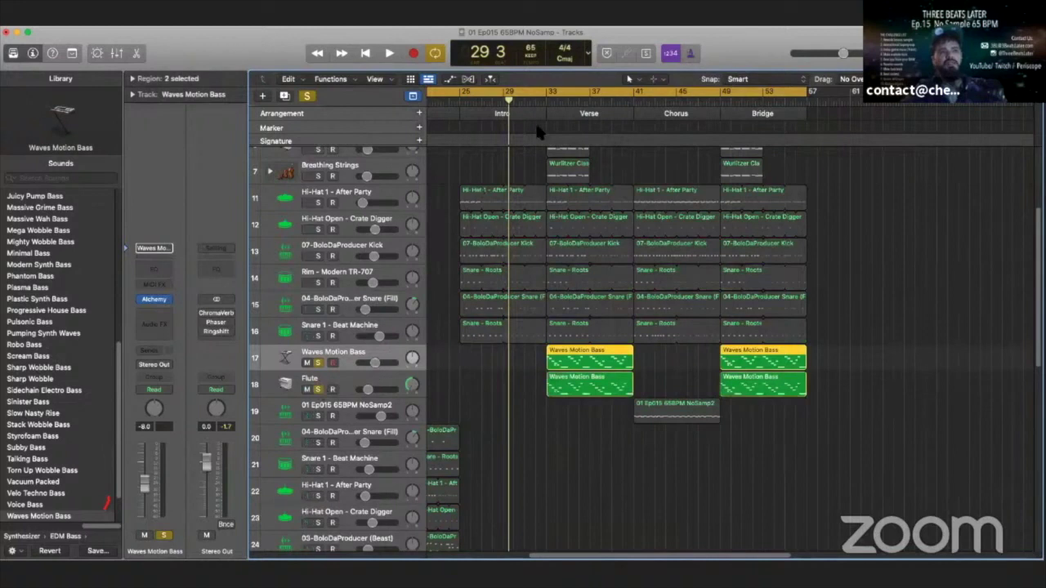
left_click(552, 107)
scroll(552, 107, "left", 10)
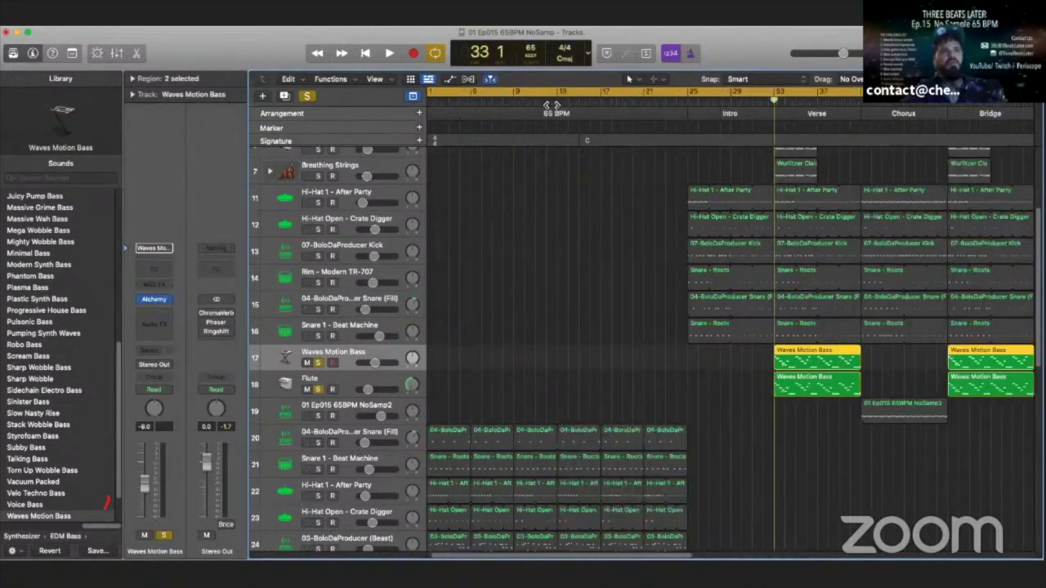
key("space")
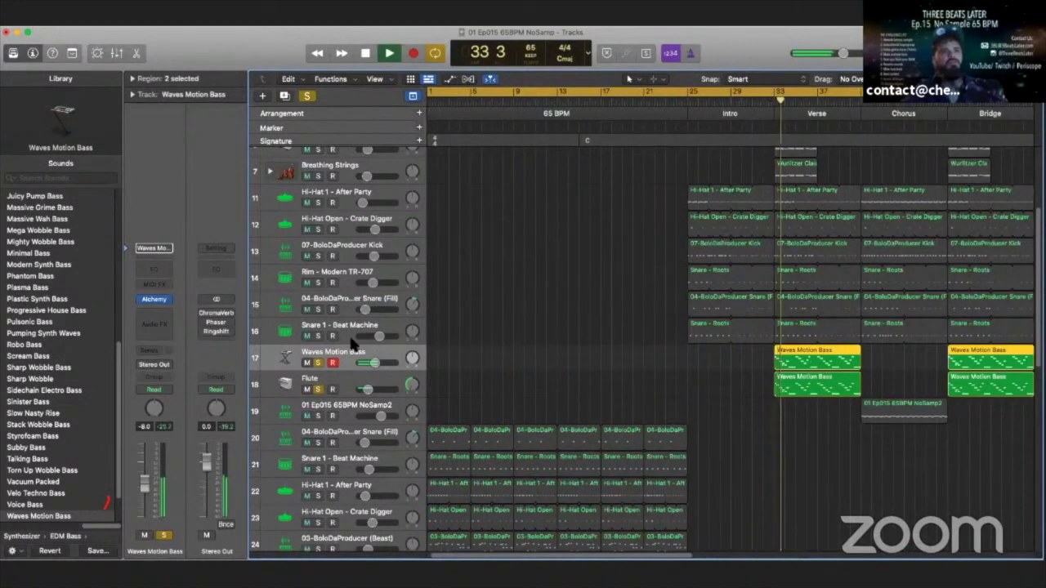
Add both hi-hats, the kick, the rim, the snare fill and Snare 1 to the solo while the Verse plays.
left_click(318, 203)
left_click(317, 229)
left_click(318, 256)
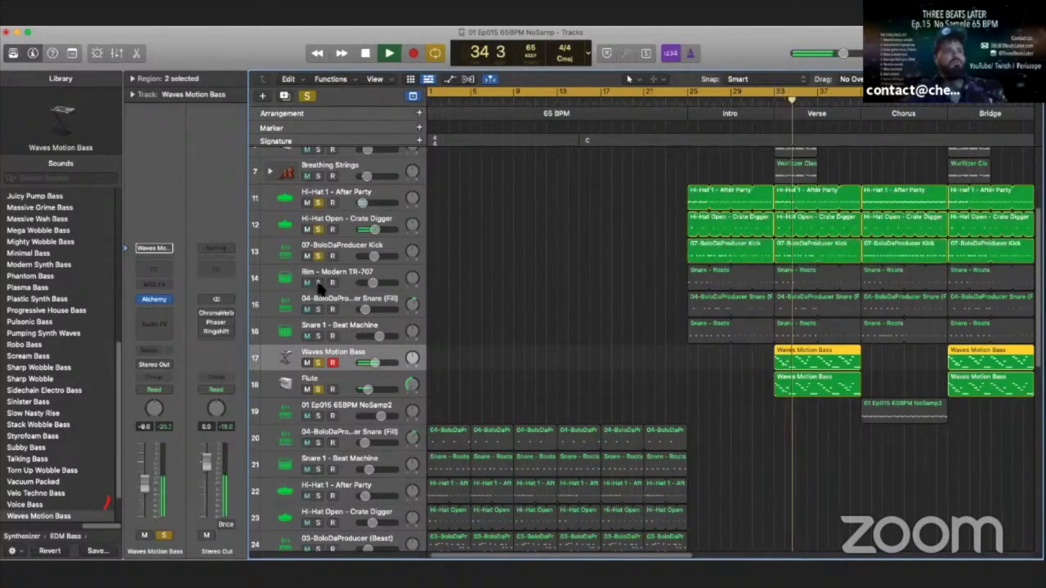
left_click(318, 282)
left_click(318, 309)
left_click(318, 336)
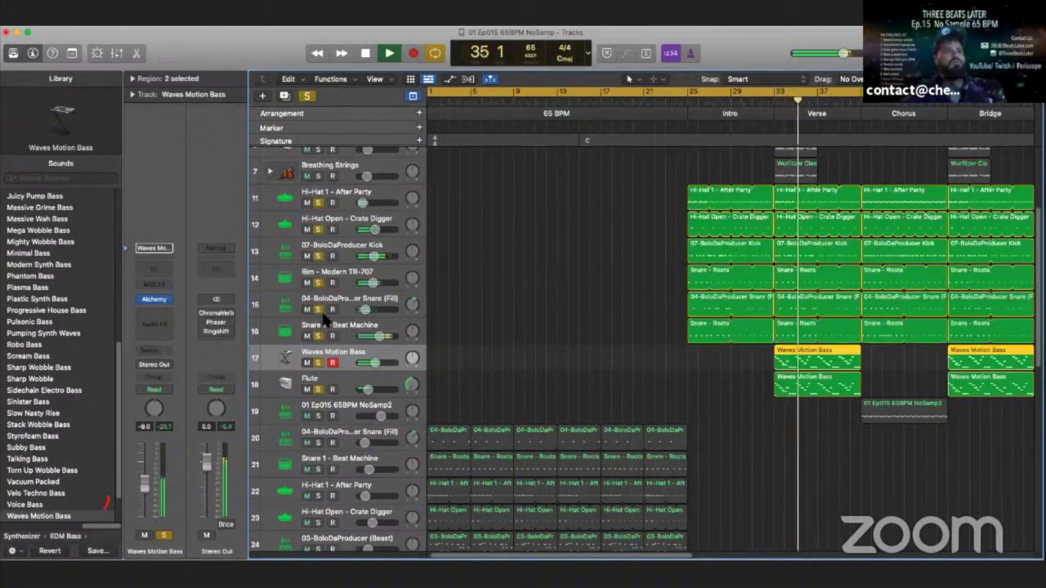
Clear all solos during playback to hear the full Verse mix, and stop the playback.
scroll(331, 302, "up", 5)
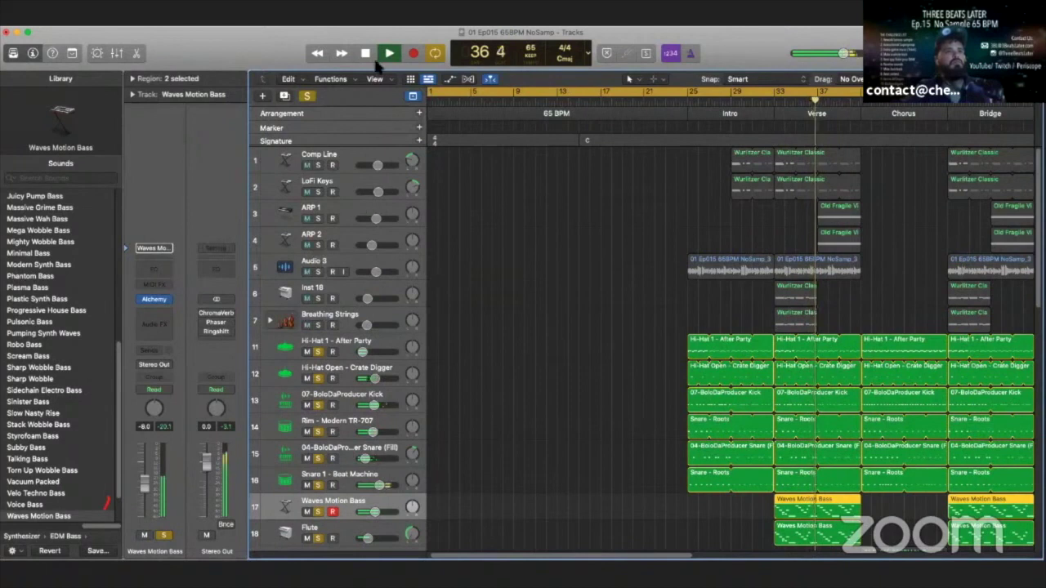
left_click(307, 97)
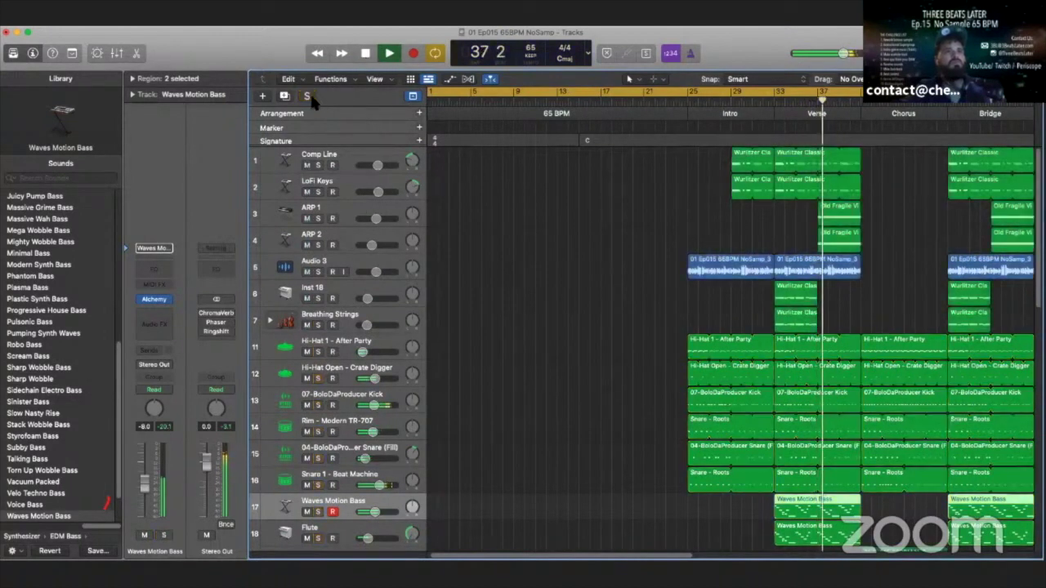
left_click(365, 54)
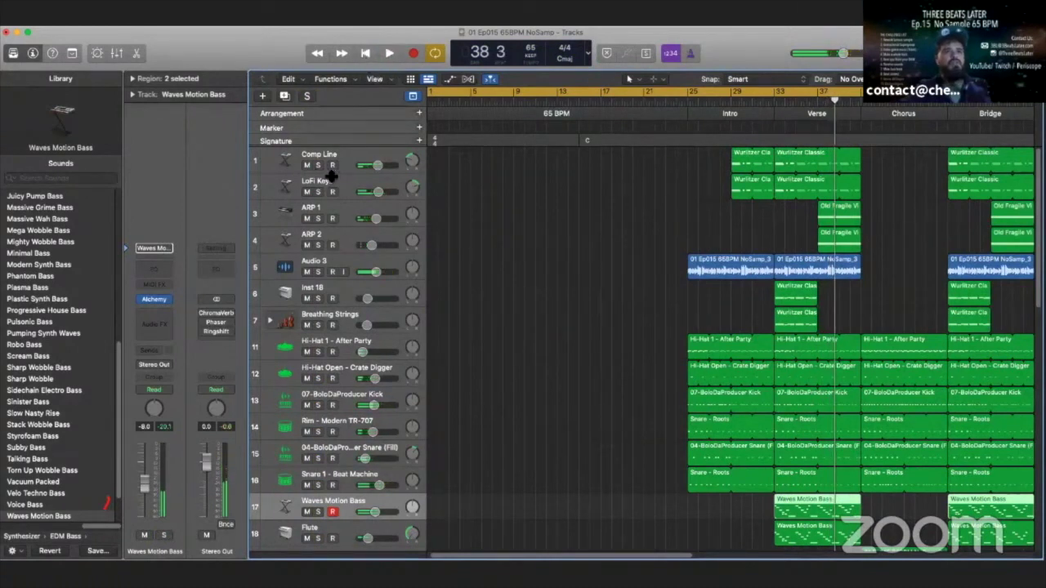
Solo ARP 1 and ARP 2 and audition their Verse regions from bar 37.
left_click(319, 219)
left_click(319, 245)
left_click(821, 135)
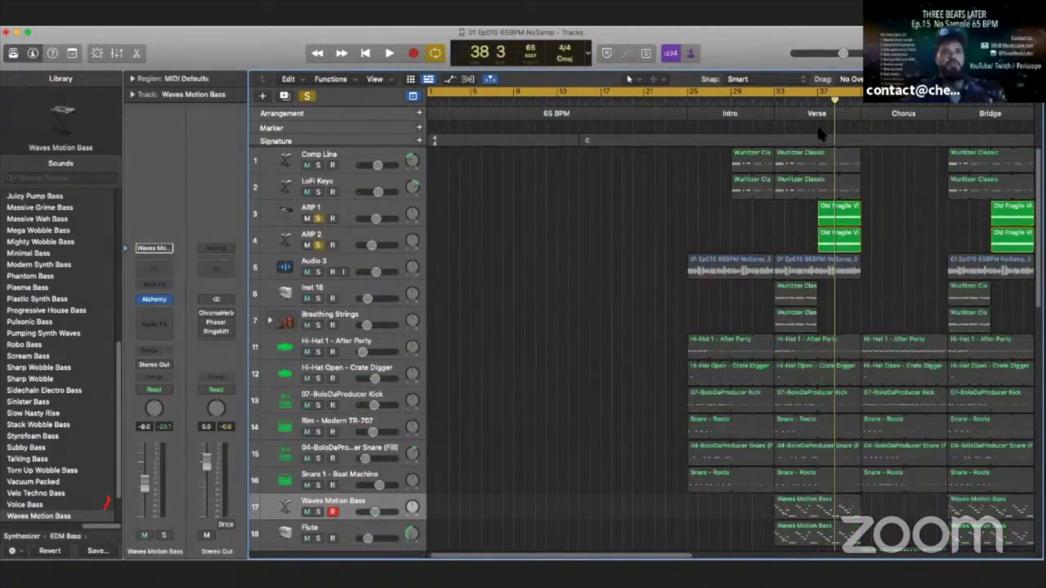
left_click(817, 105)
key("space")
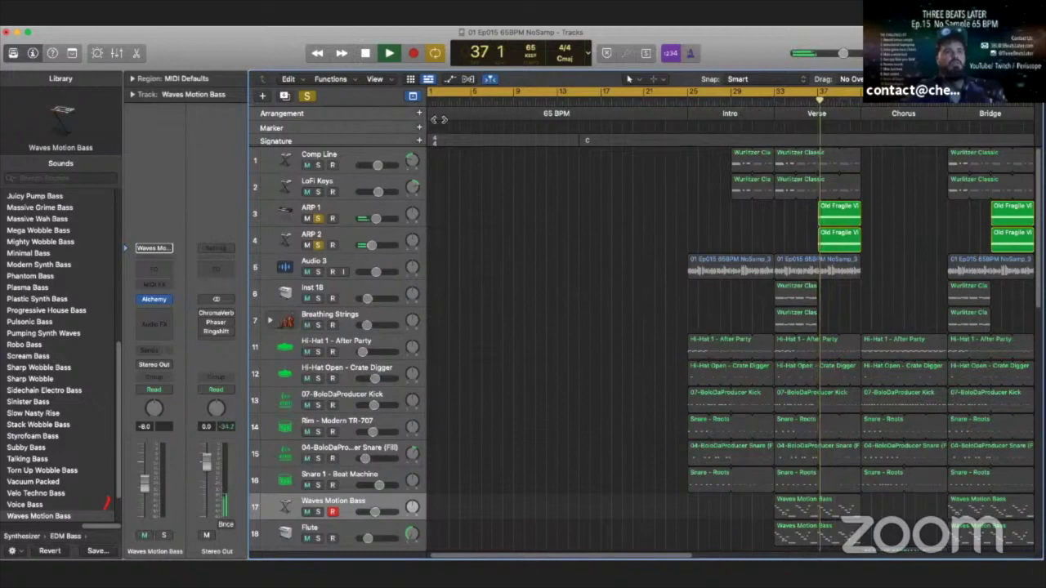
left_click(365, 54)
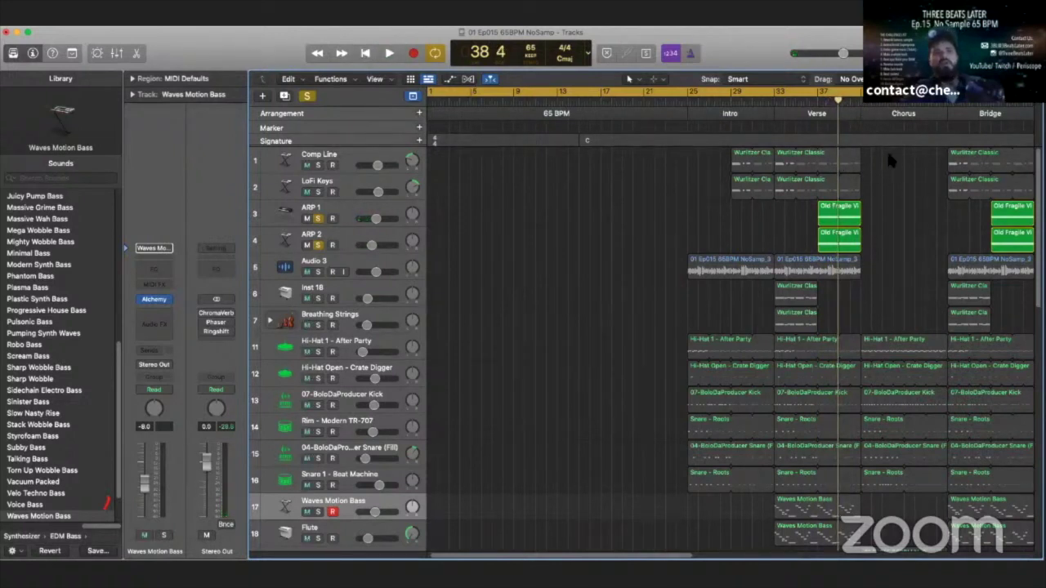
scroll(870, 277, "right", 5)
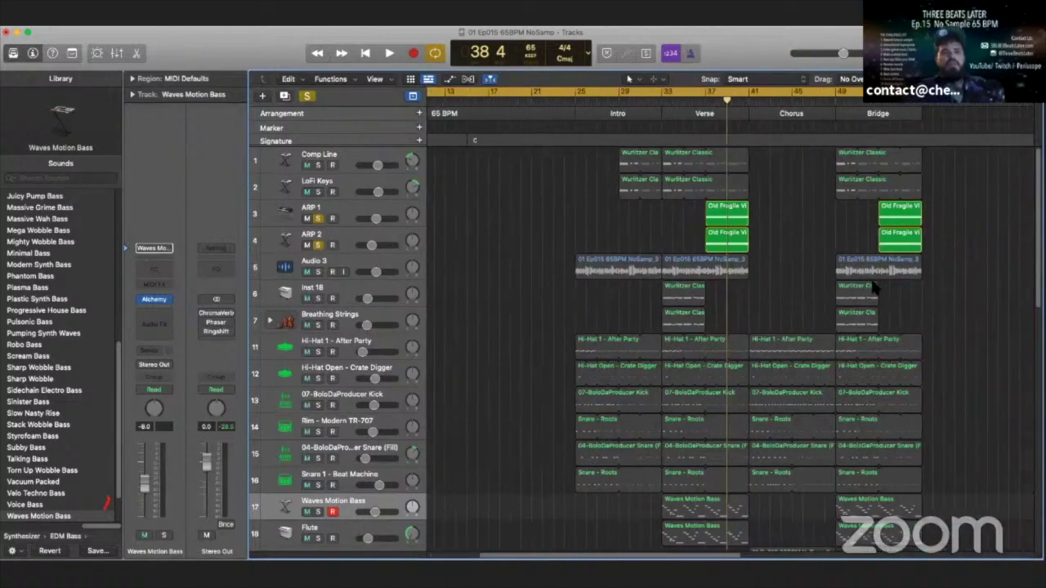
Clear the arpeggio solos and select track 19, the 01 Ep015 65BPM NoSamp2 sampler track.
left_click(307, 97)
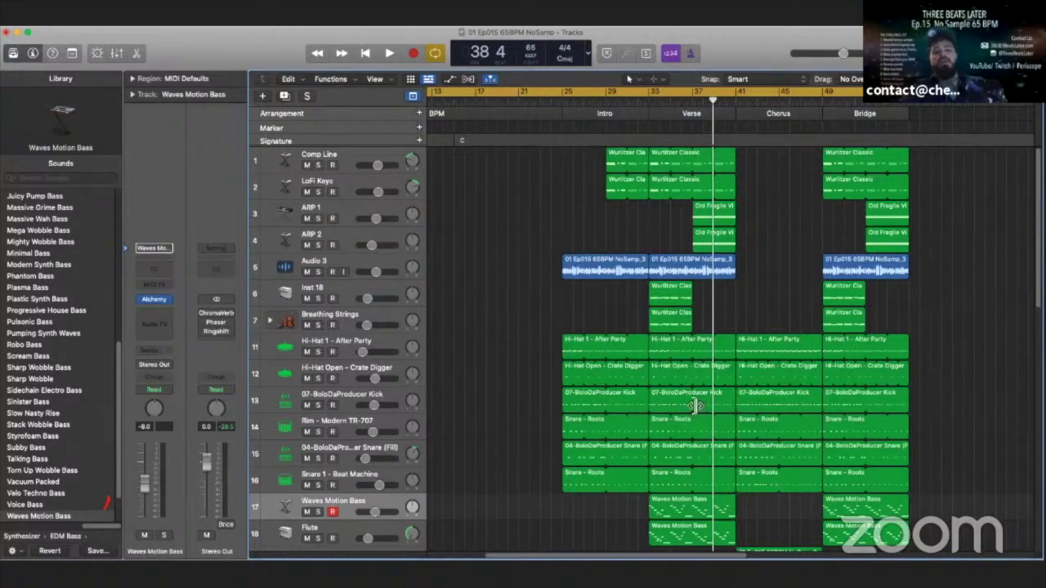
scroll(670, 446, "down", 3)
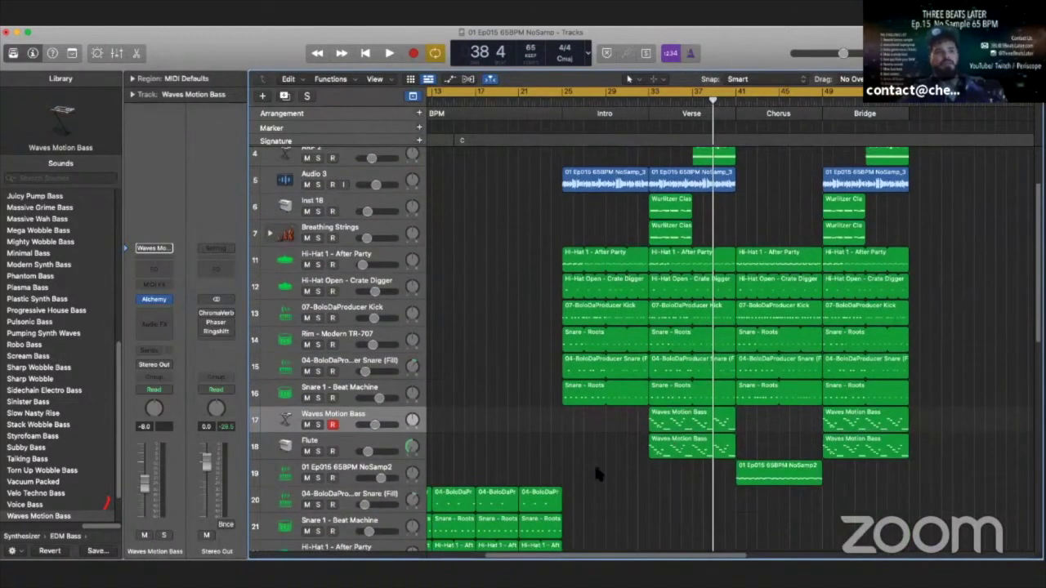
left_click(370, 469)
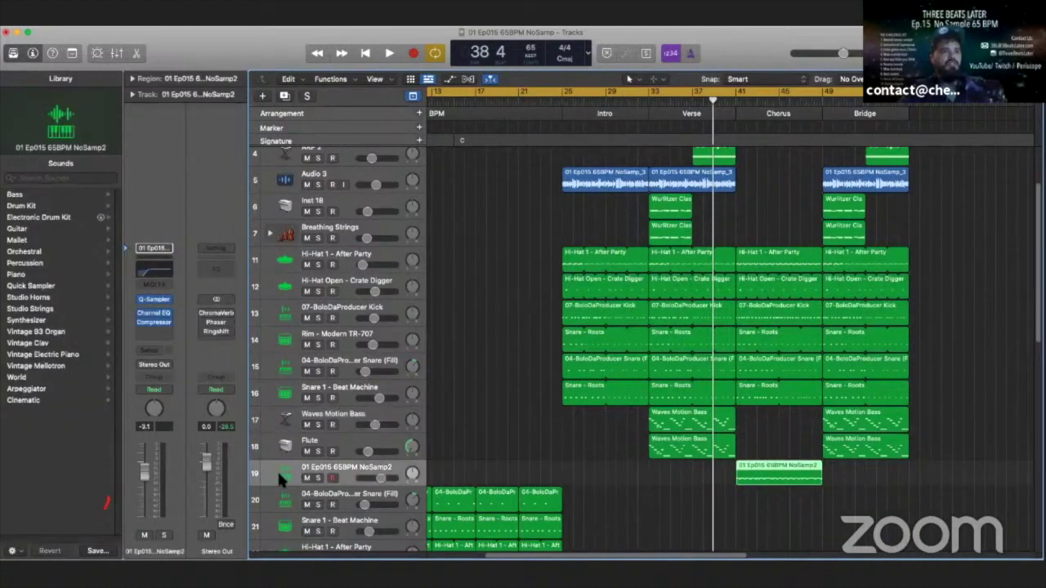
Inspect the selected track's Smart Controls and its Chorus region's notes in the Piano Roll, closing each view after the check.
key("b")
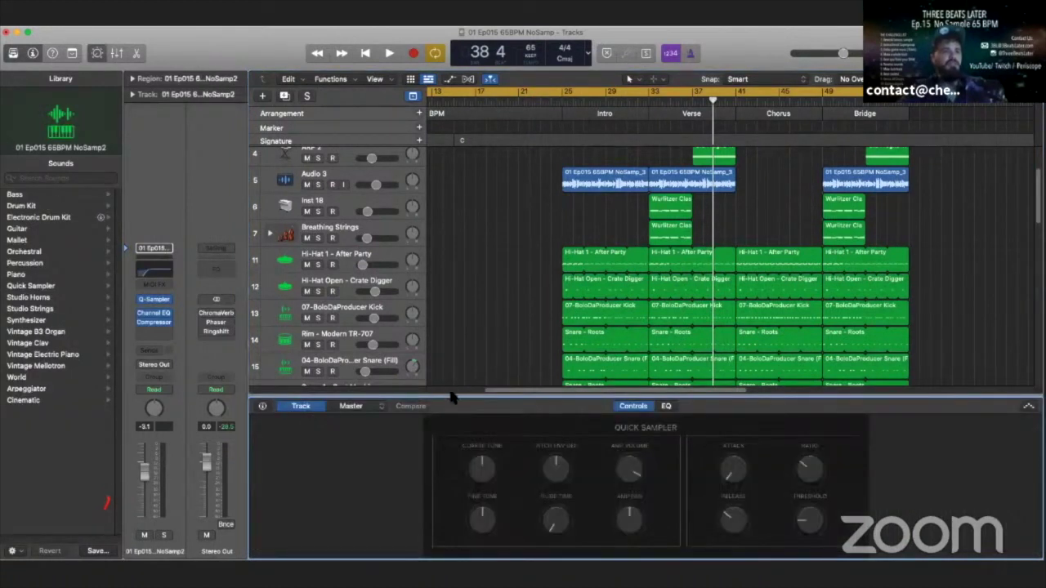
key("b")
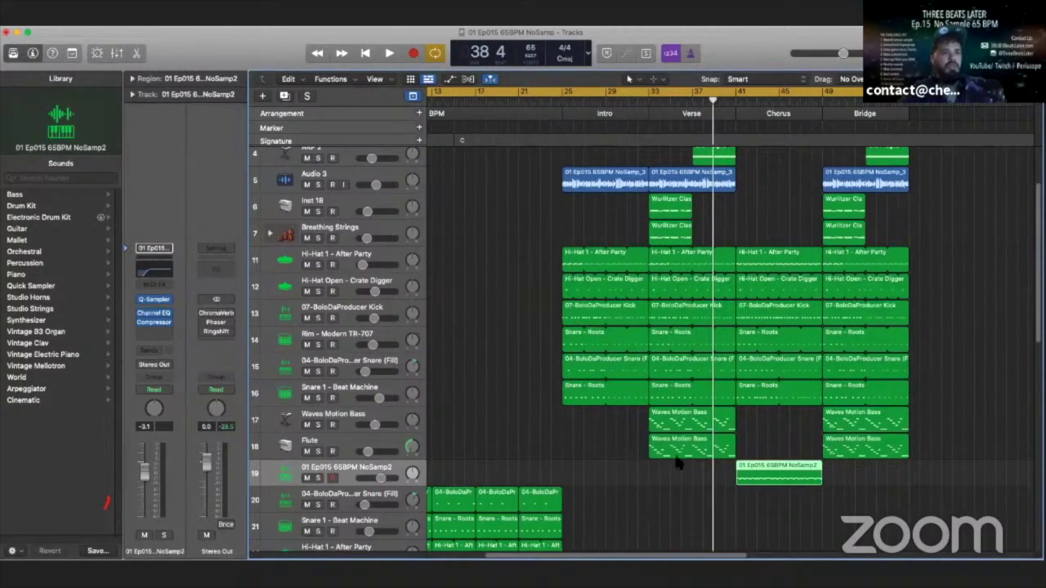
double_click(757, 467)
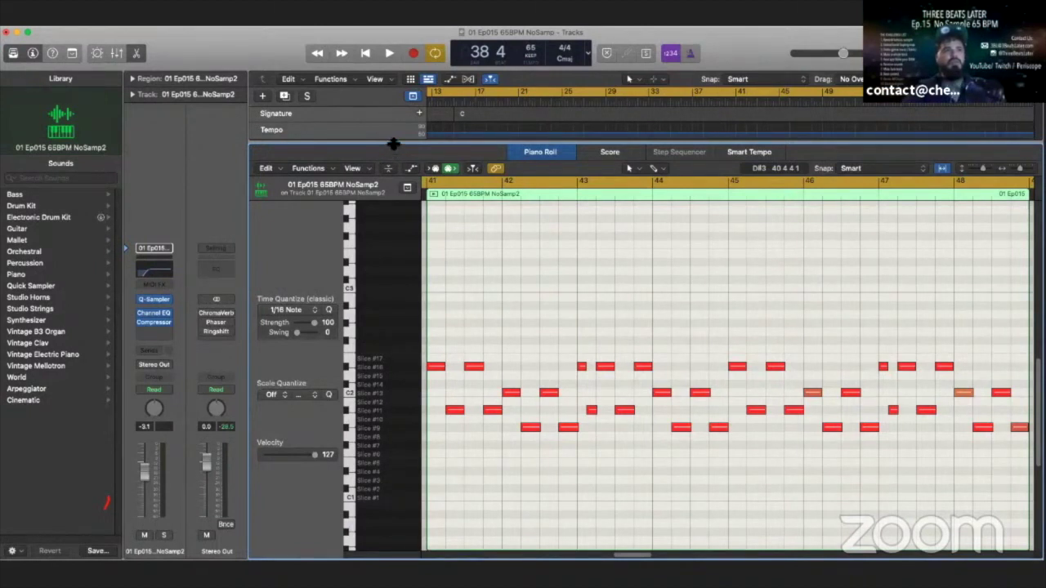
key("e")
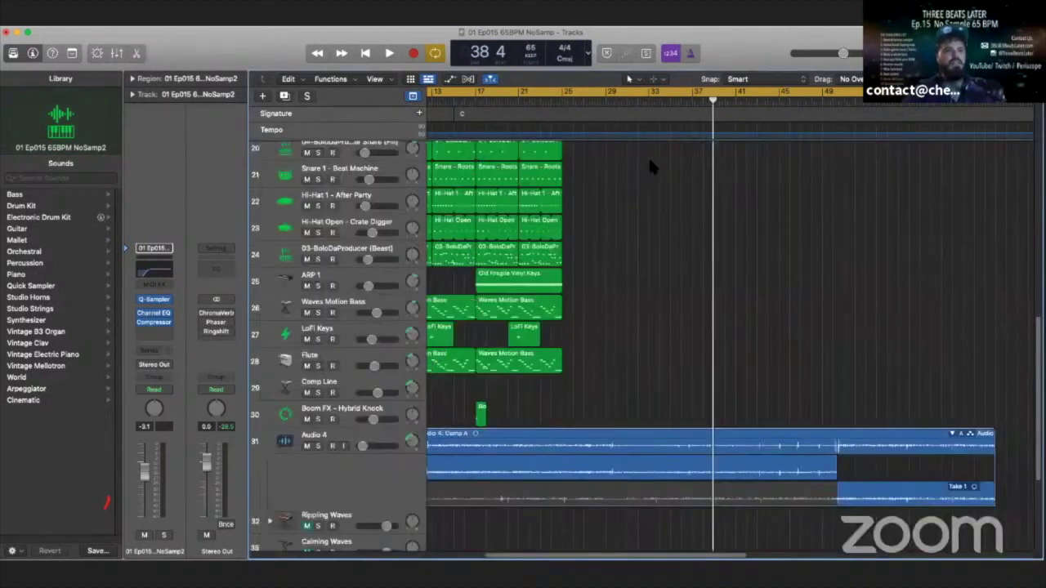
Solo the 01 Ep015 65BPM NoSamp2 track and audition its Chorus region from bar 41.
scroll(651, 176, "down", 3)
scroll(651, 185, "up", 15)
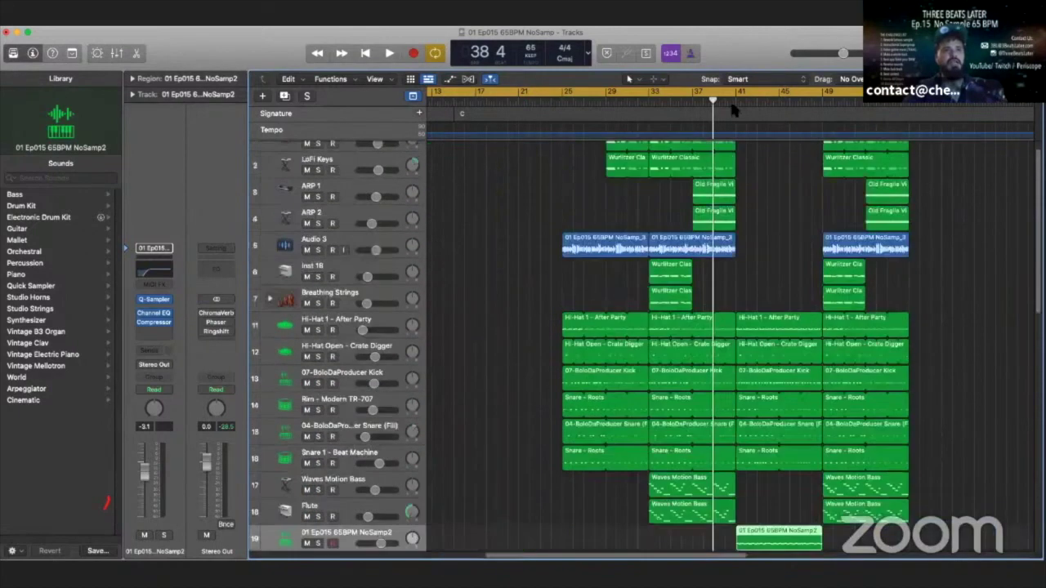
scroll(735, 107, "up", 2)
scroll(559, 426, "down", 5)
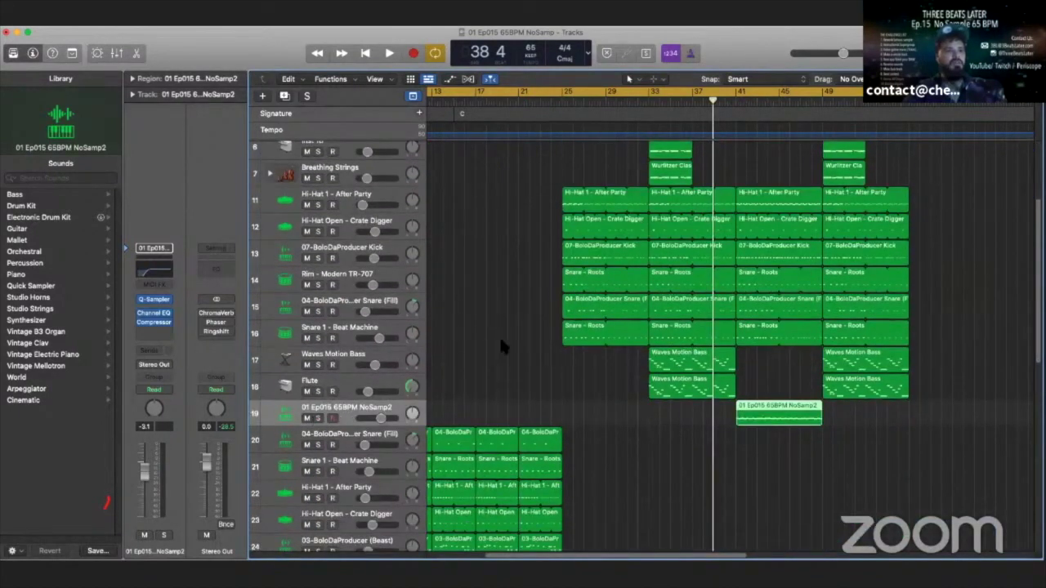
key("s")
double_click(741, 106)
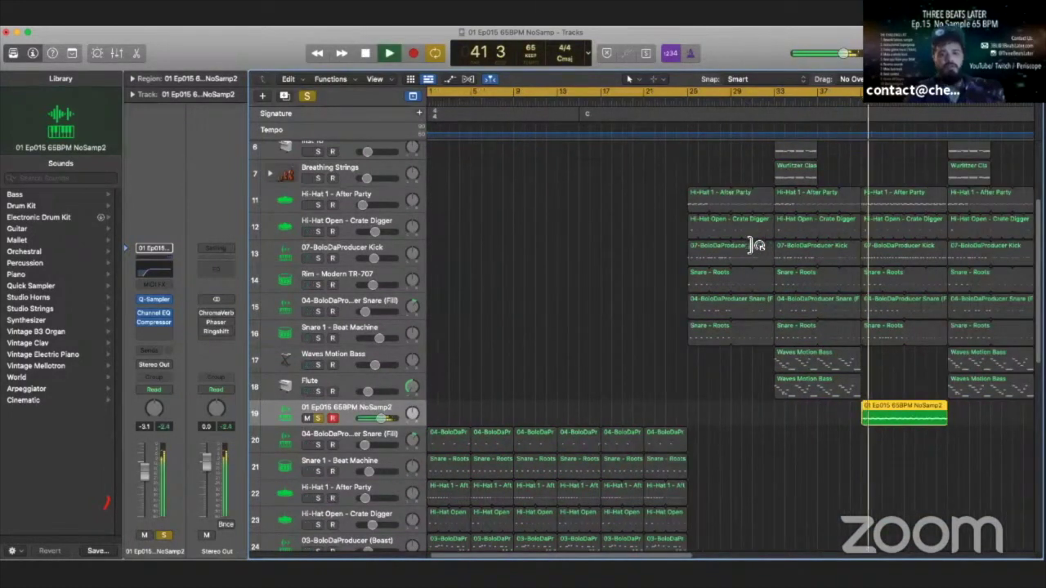
left_click(365, 54)
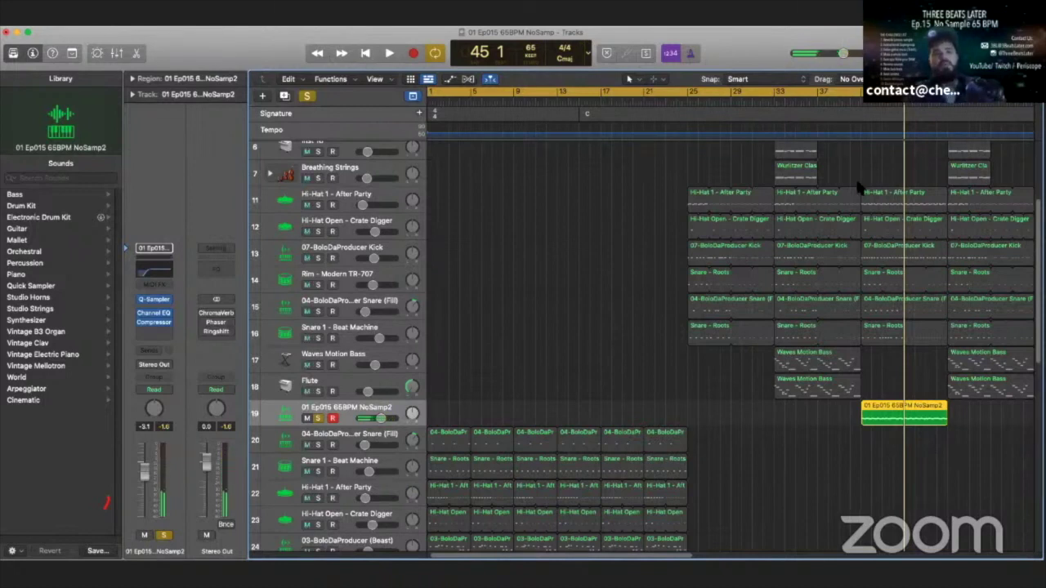
Add both hi-hats, the kick, the rim, the snare fill and Snare 1 to the solo and play the Chorus from bar 41.
scroll(780, 215, "up", 1)
scroll(780, 216, "up", 1)
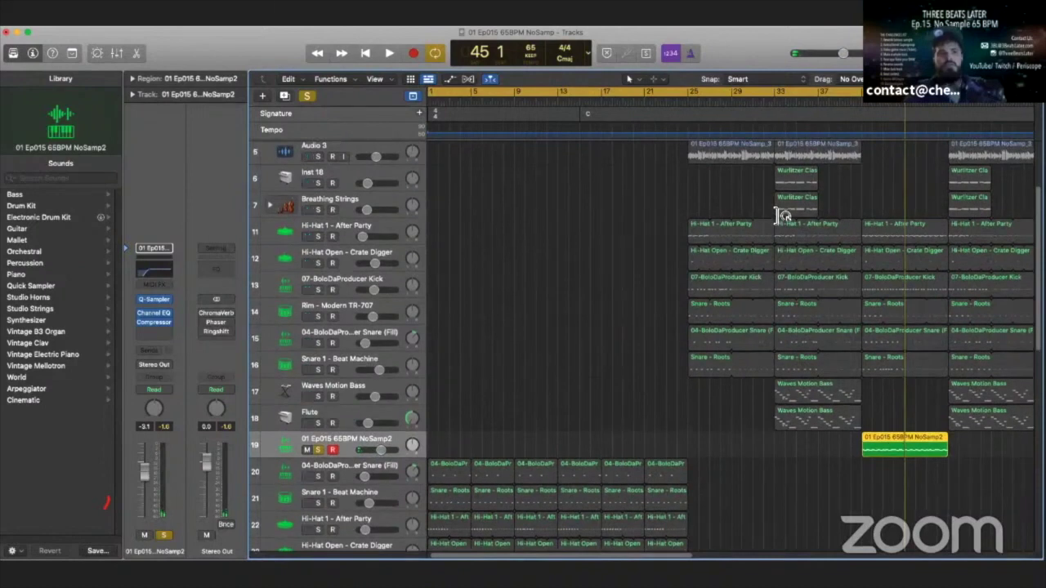
left_click(318, 237)
left_click_drag(321, 269, 321, 378)
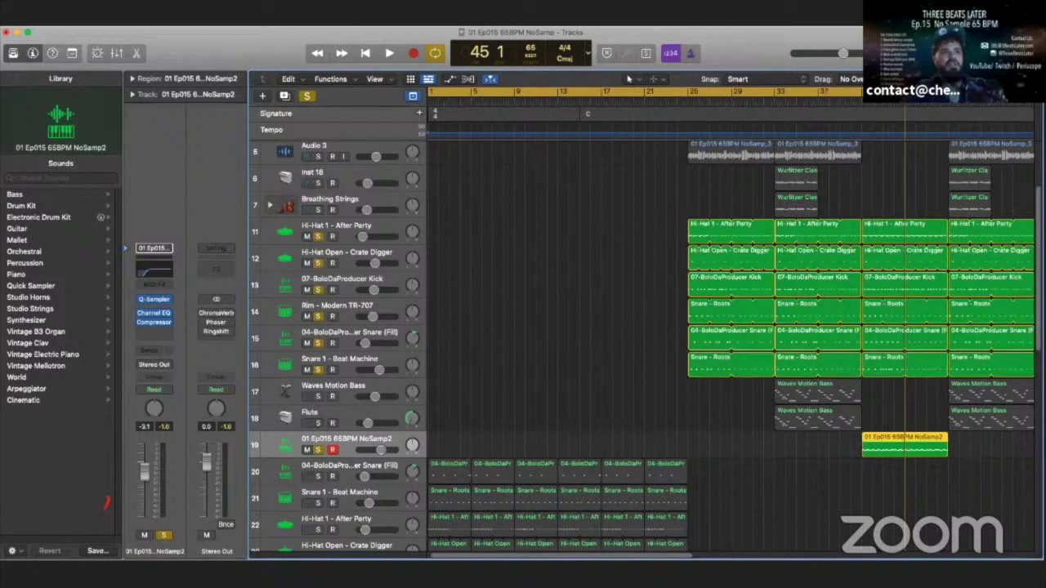
left_click(862, 106)
key("space")
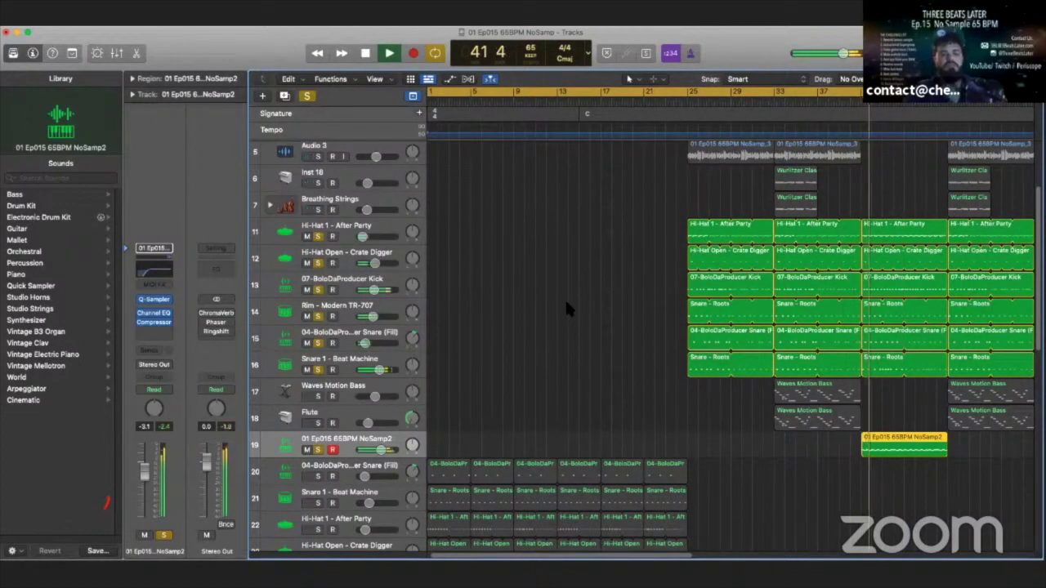
scroll(565, 299, "right", 5)
scroll(564, 297, "up", 3)
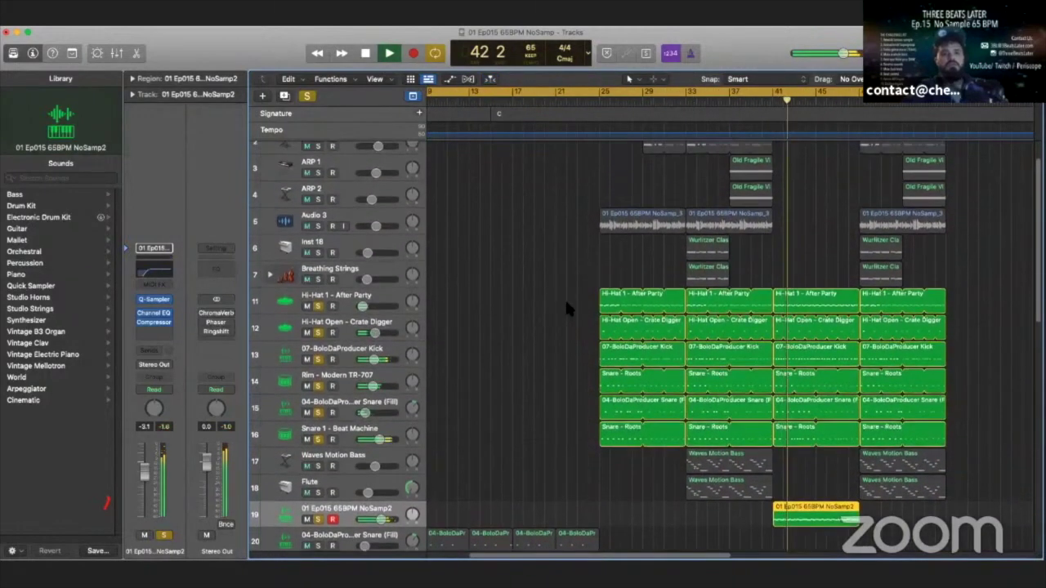
left_click(367, 53)
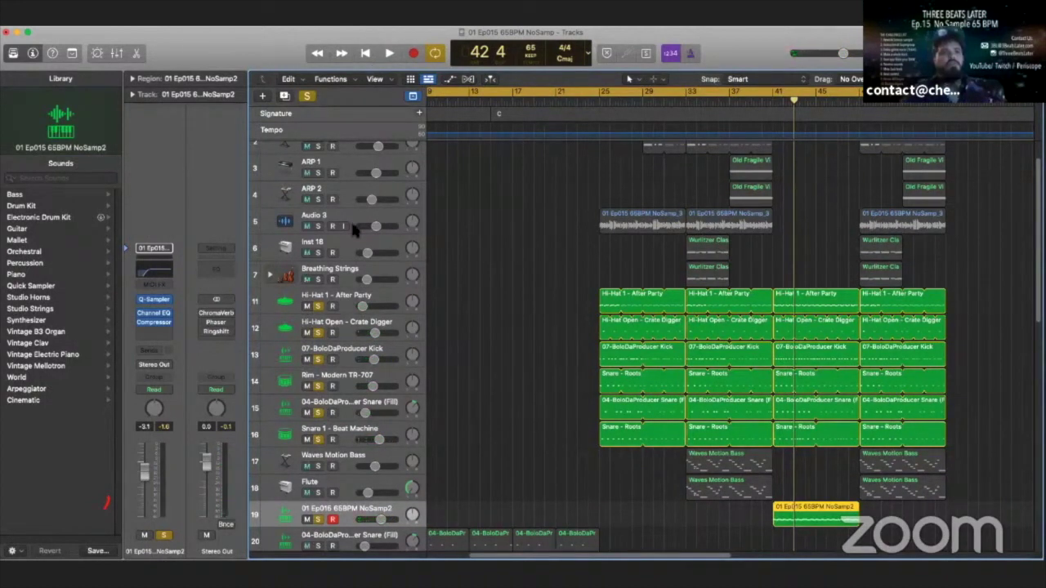
Add Audio 3 to the solo and play the Bridge from bar 49, clearing all solos midway to hear the full mix.
left_click(323, 231)
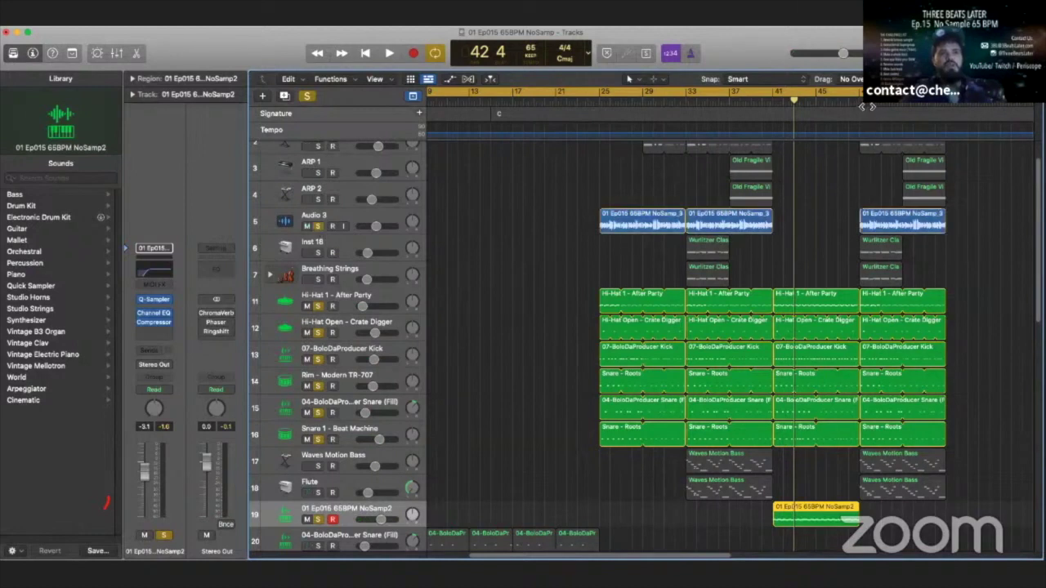
left_click(861, 105)
key("space")
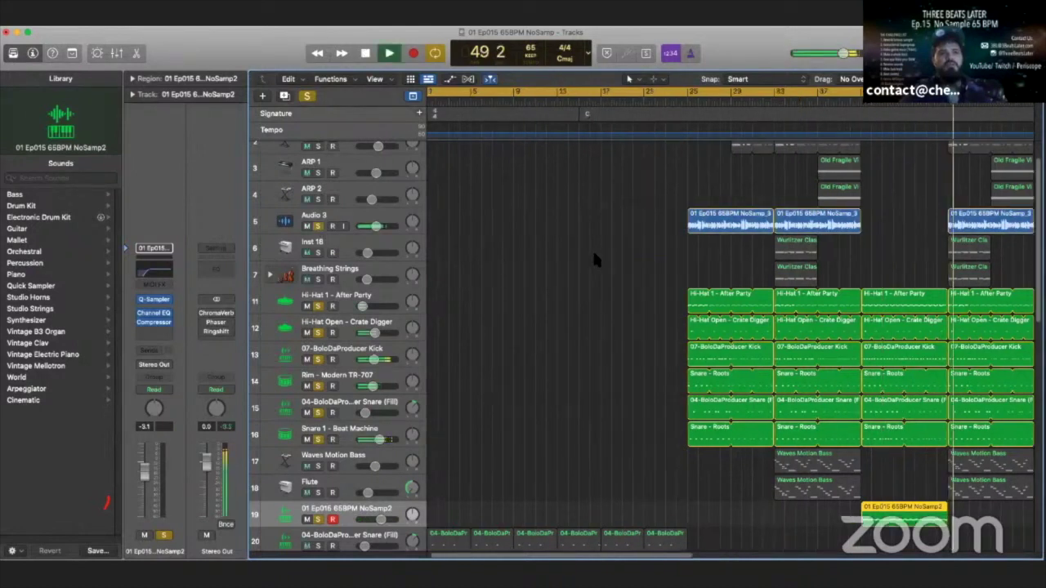
left_click(309, 96)
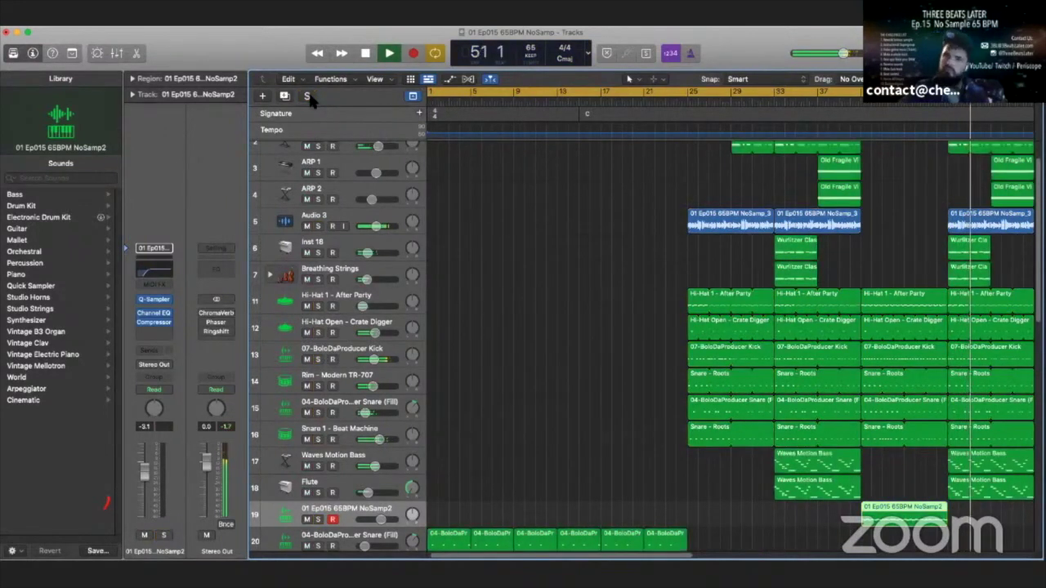
left_click(366, 53)
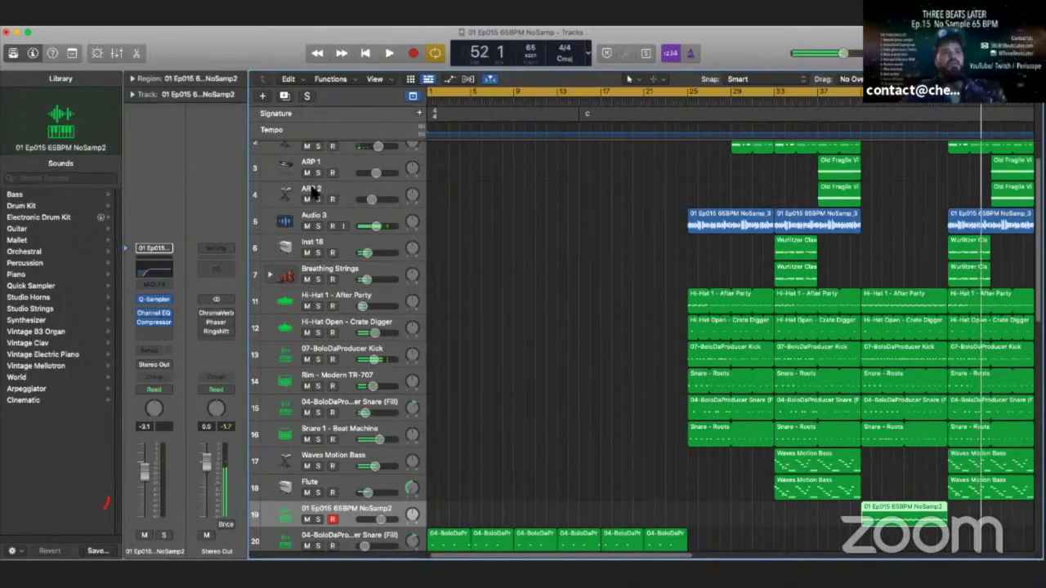
Audition Inst 18 and Breathing Strings soloed in the Bridge from bar 52, clearing the solos during playback to hear the full mix.
left_click(318, 253)
left_click(318, 279)
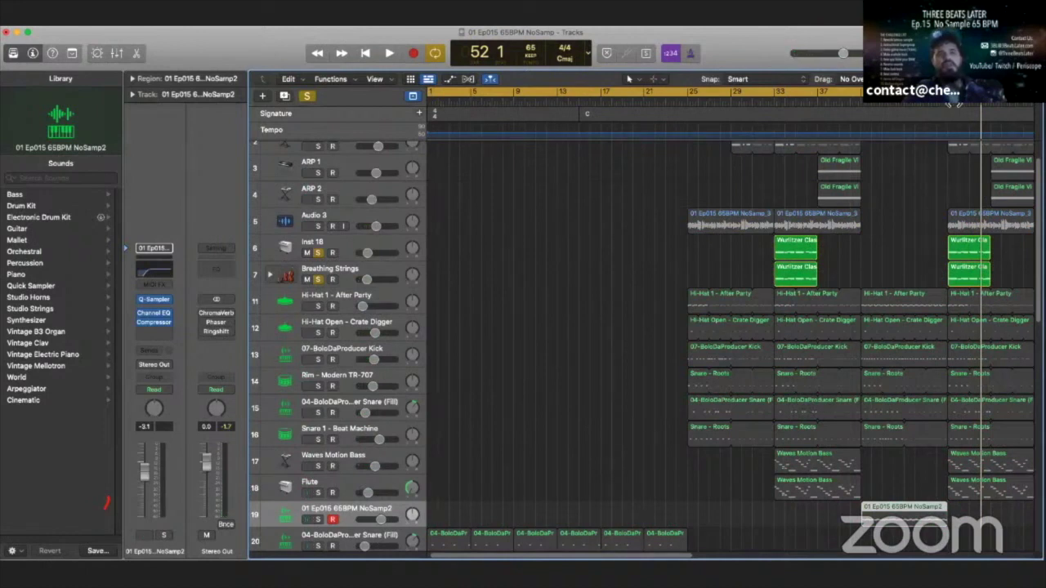
key("space")
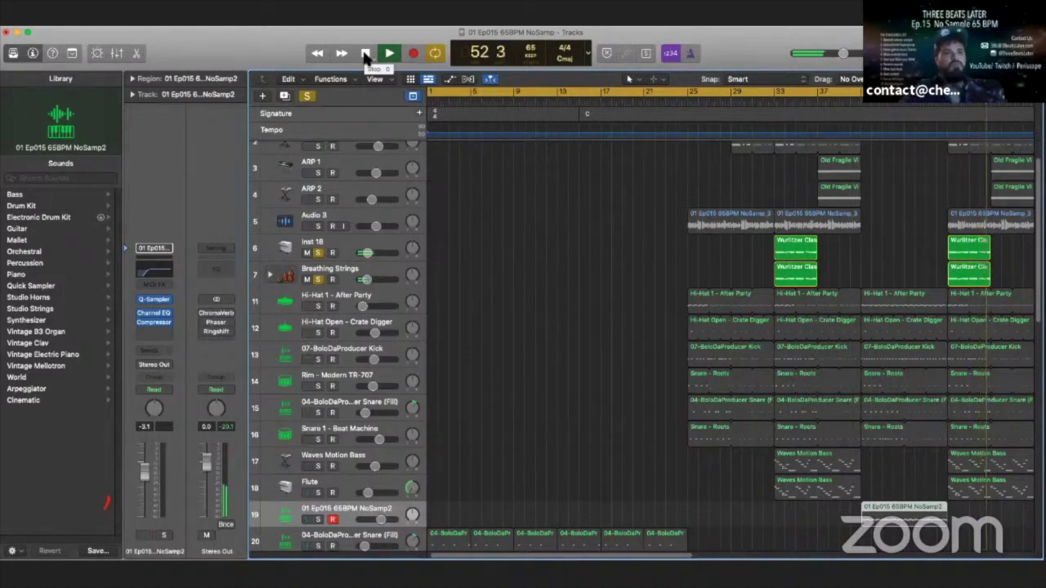
left_click(308, 95)
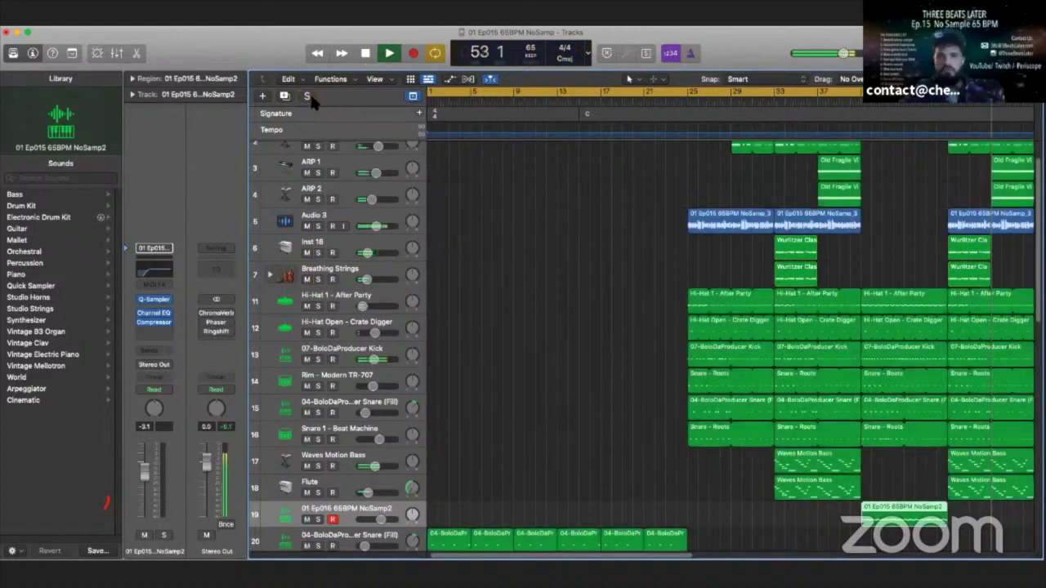
left_click(366, 54)
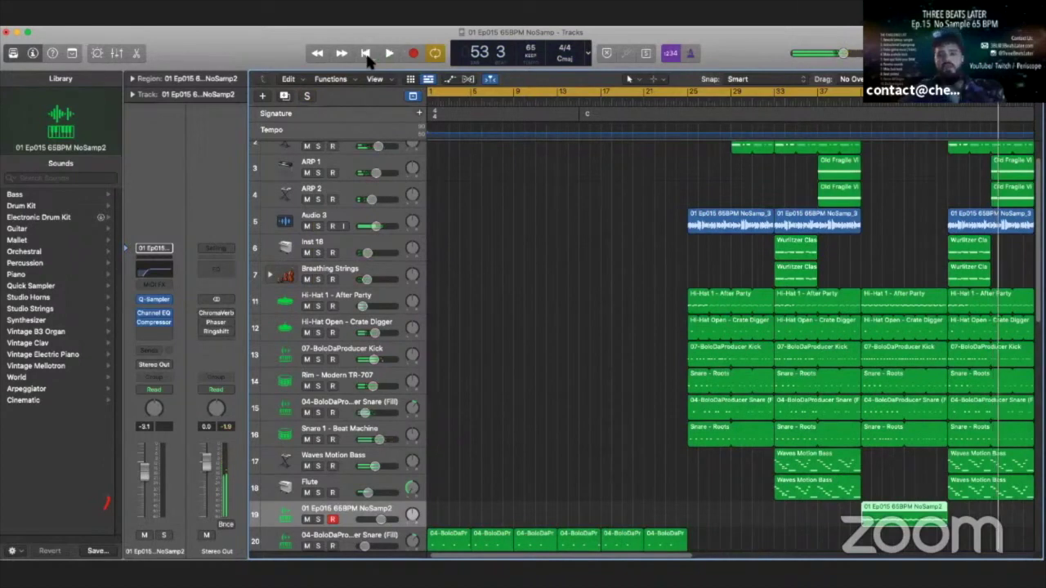